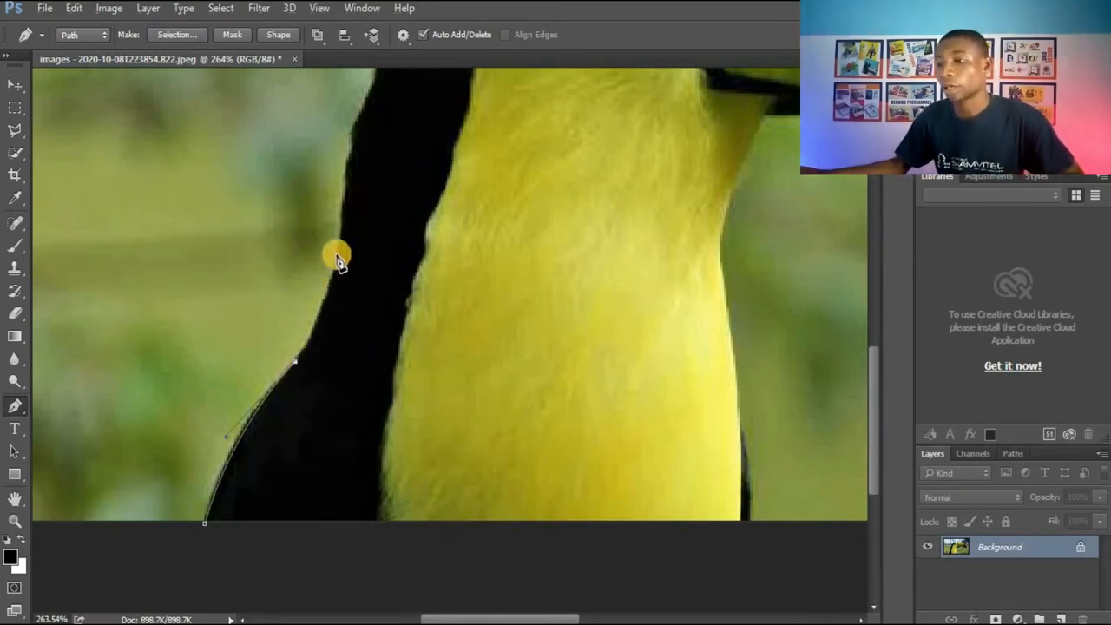
Step: Add a curved Pen tool anchor on the outer edge of the bird's black neck and remove its outgoing handle
drag(343, 215, 347, 110)
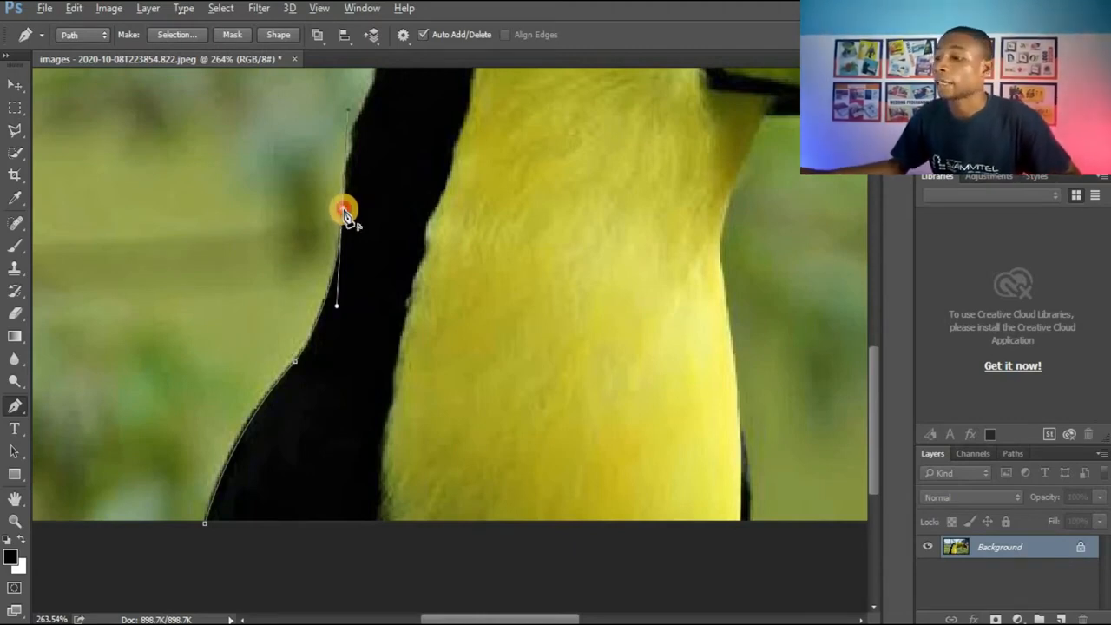
click(343, 210)
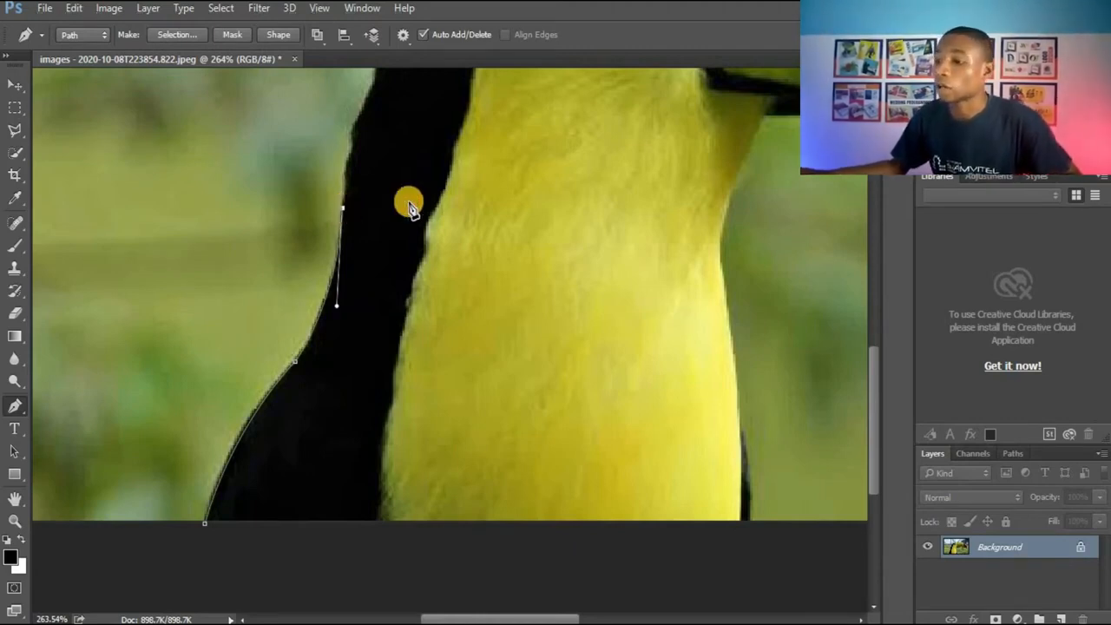
click(719, 219)
click(703, 336)
click(554, 374)
click(666, 441)
click(779, 348)
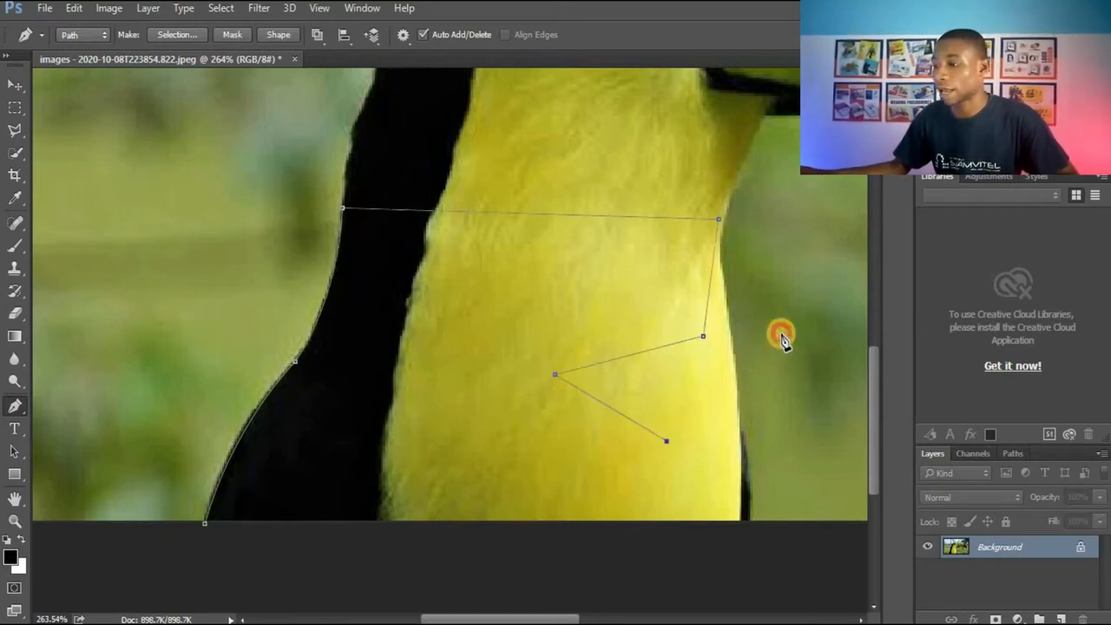
click(771, 249)
click(765, 164)
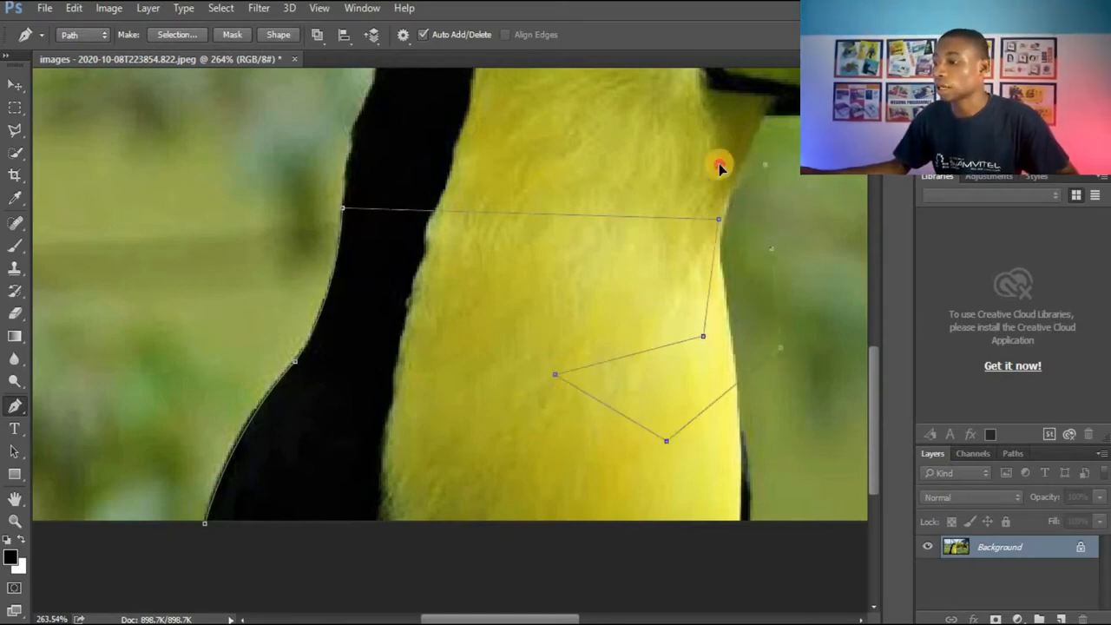
drag(621, 114, 610, 80)
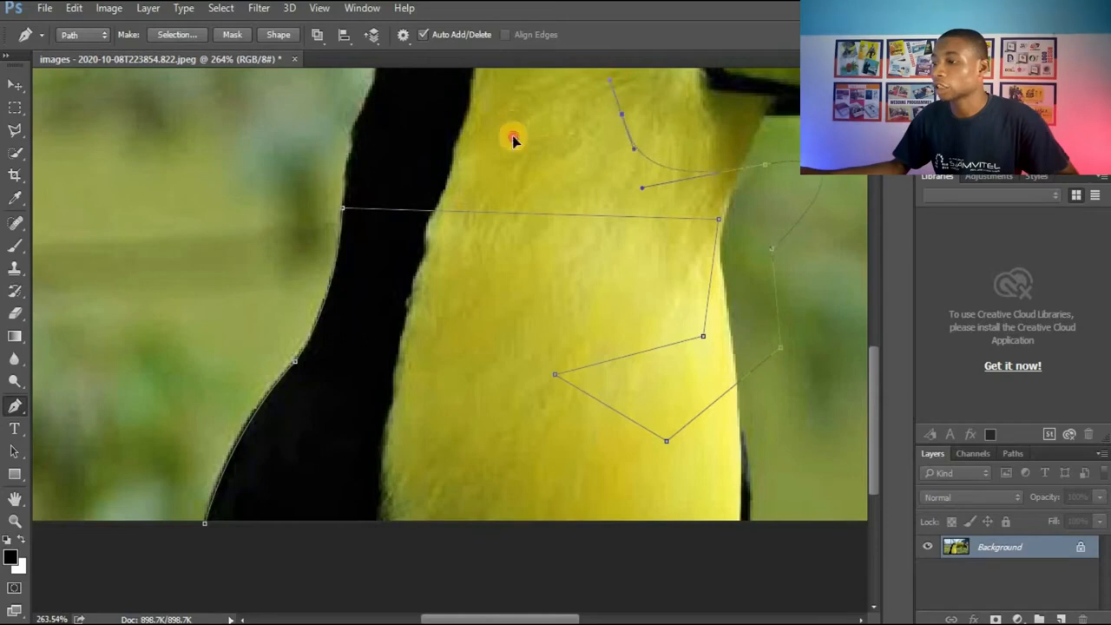
mouse_move(514, 127)
mouse_down()
mouse_move(508, 182)
mouse_move(510, 169)
mouse_up()
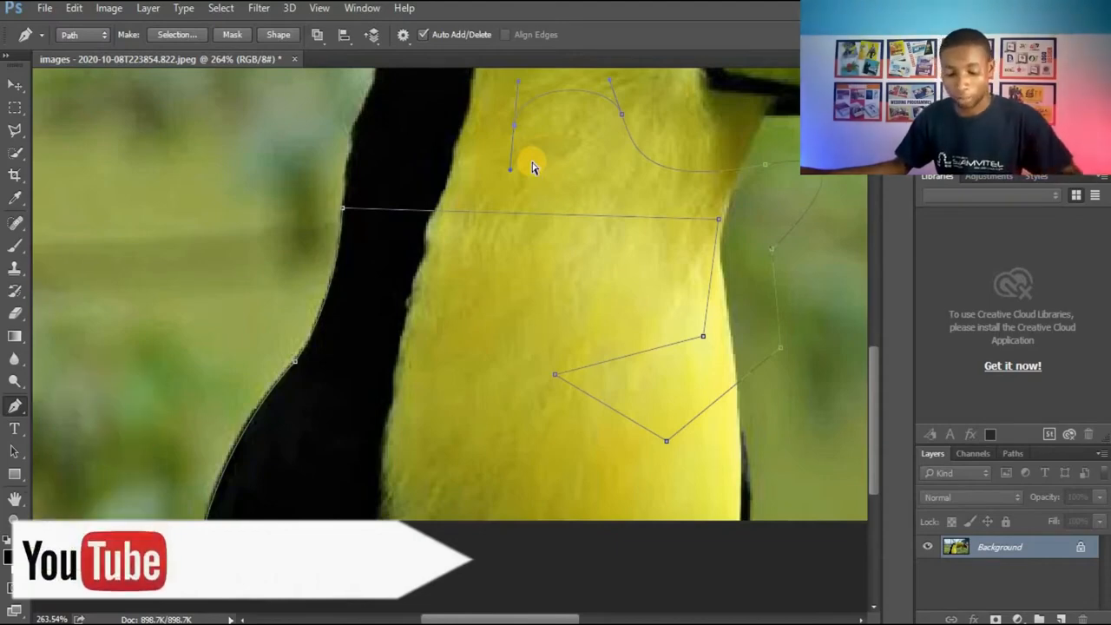
key(ctrl+alt+z)
key(ctrl+alt+z)
key(ctrl+alt+z)
key(ctrl+alt+z)
key(ctrl+alt+z)
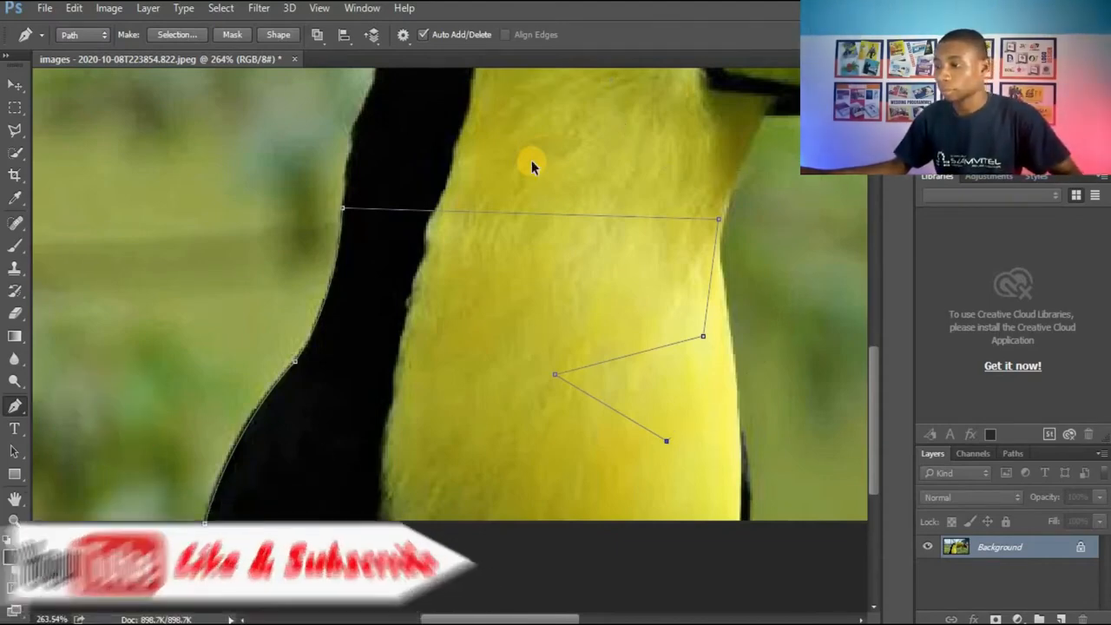
key(ctrl+alt+z)
key(ctrl+alt+z)
key(ctrl+alt+z)
key(ctrl+alt+z)
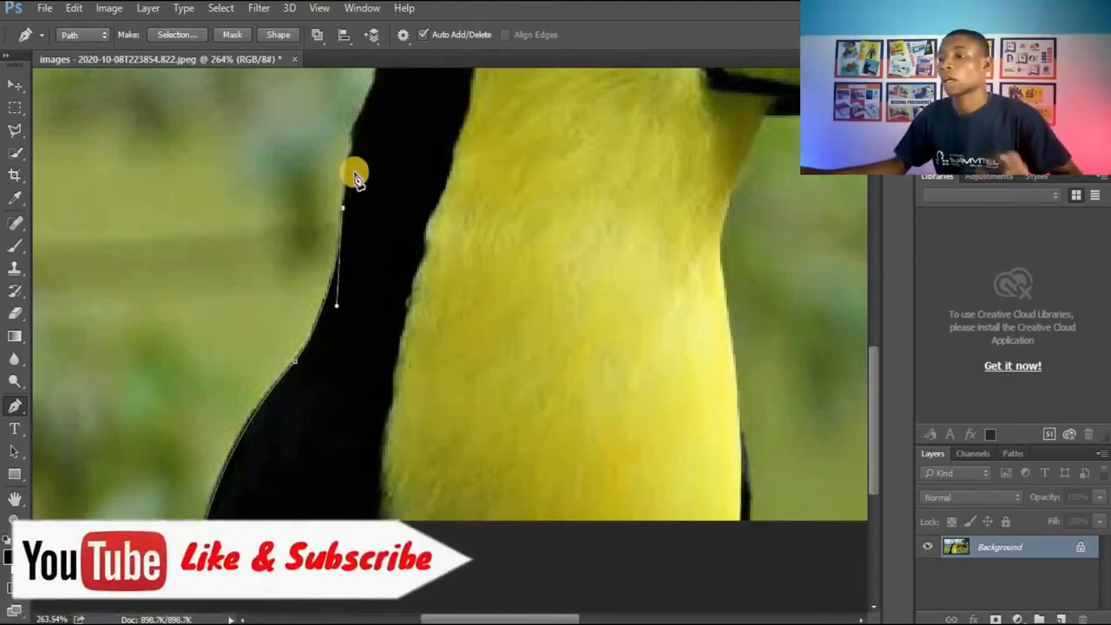
Step: Extend the path with a curved segment up the back of the bird's black neck
drag(464, 157, 411, 325)
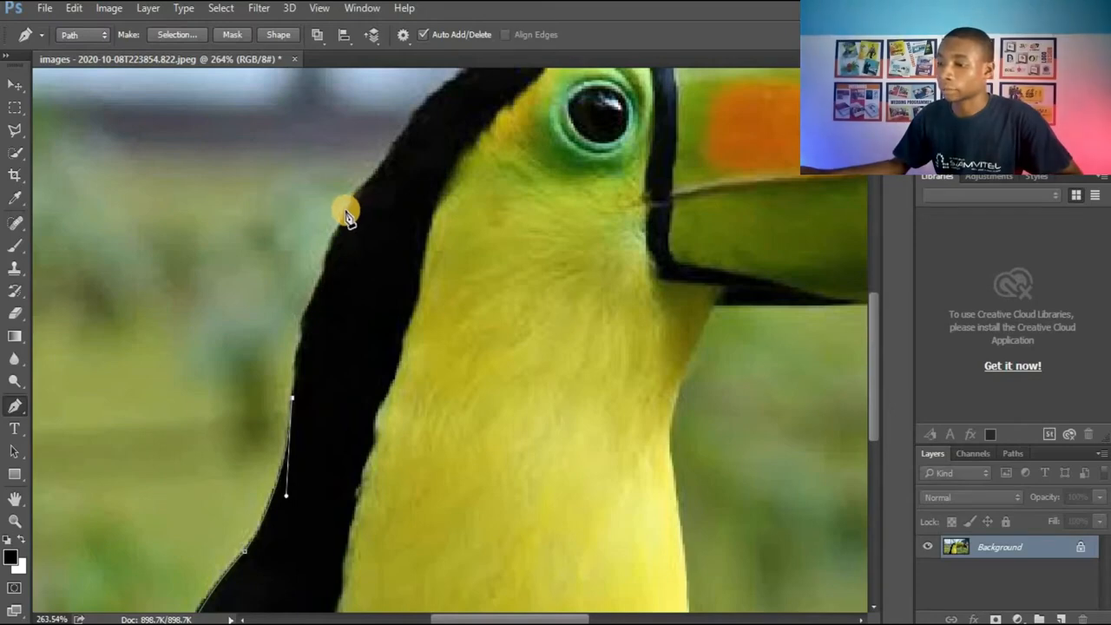
drag(348, 211, 367, 183)
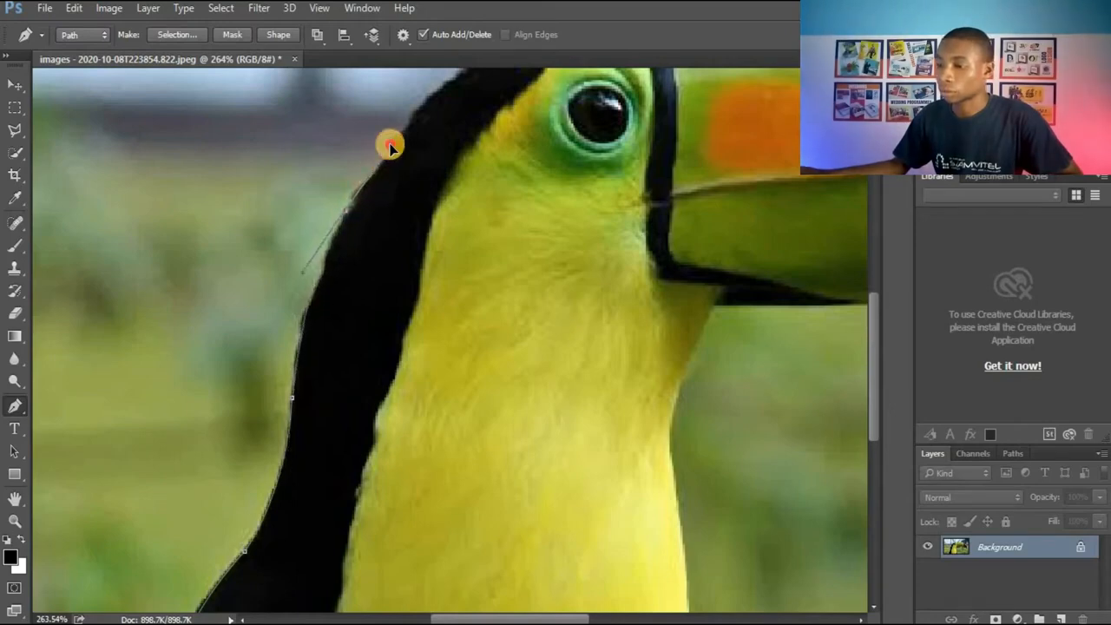
key(ctrl+z)
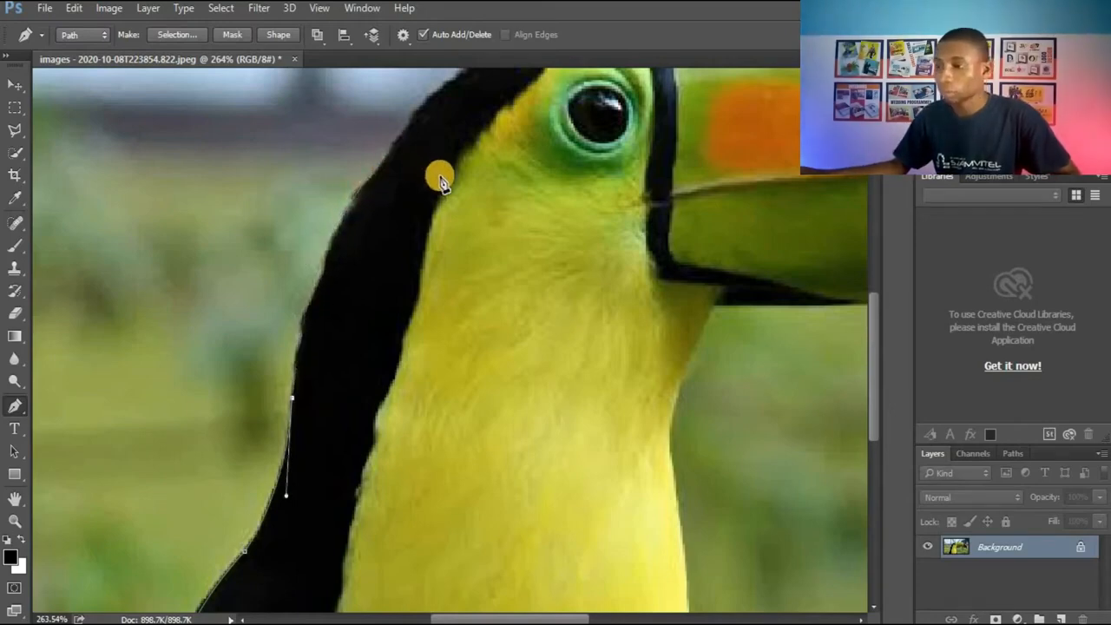
drag(443, 186, 370, 251)
drag(283, 265, 335, 193)
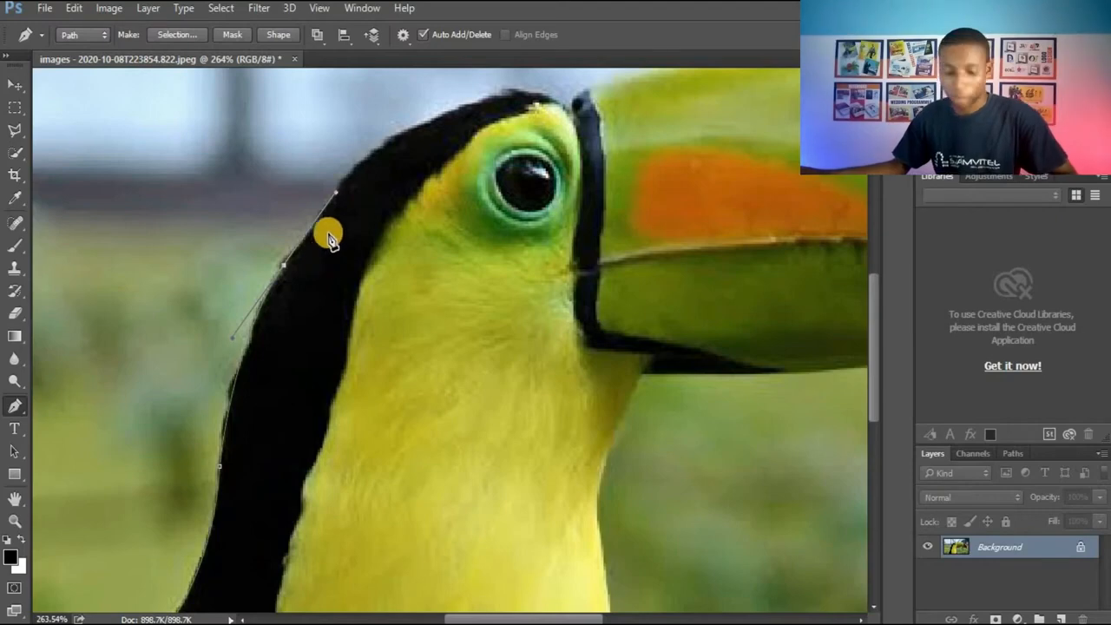
Step: Continue the path along the back of the head with a short curve and remove the new anchor's outgoing handle
scroll(327, 228, up, 3)
scroll(278, 276, down, 2)
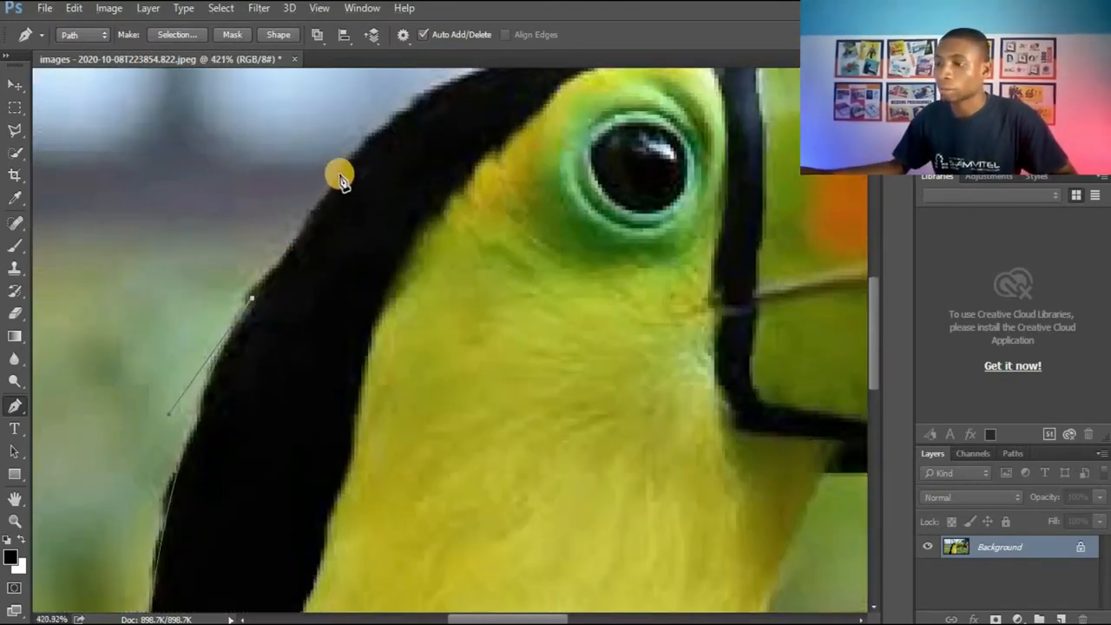
drag(340, 174, 373, 119)
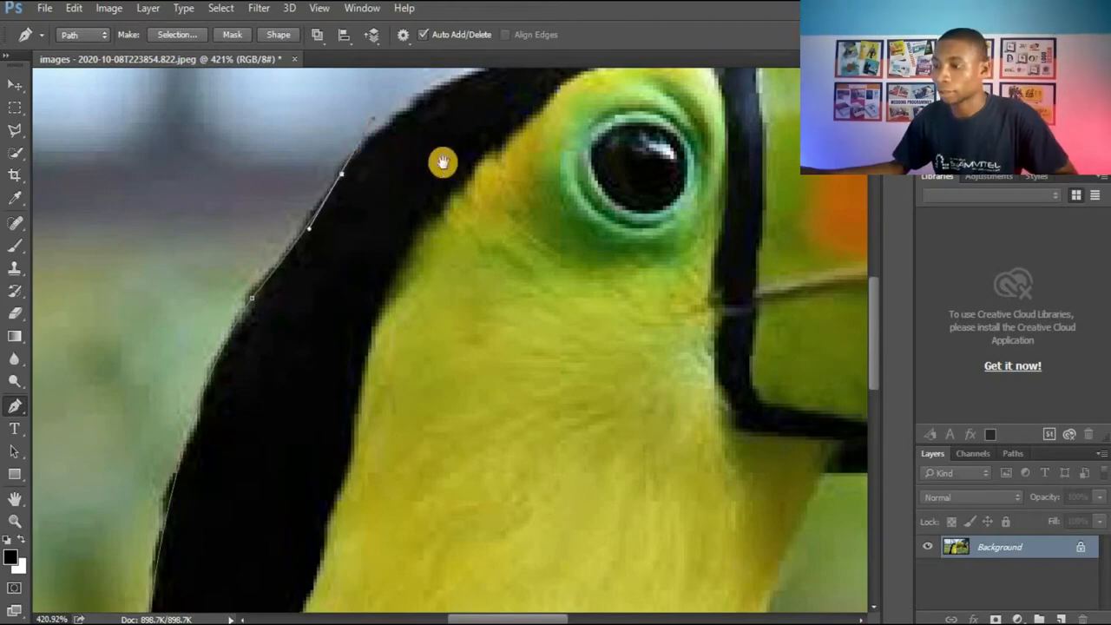
drag(346, 239, 298, 287)
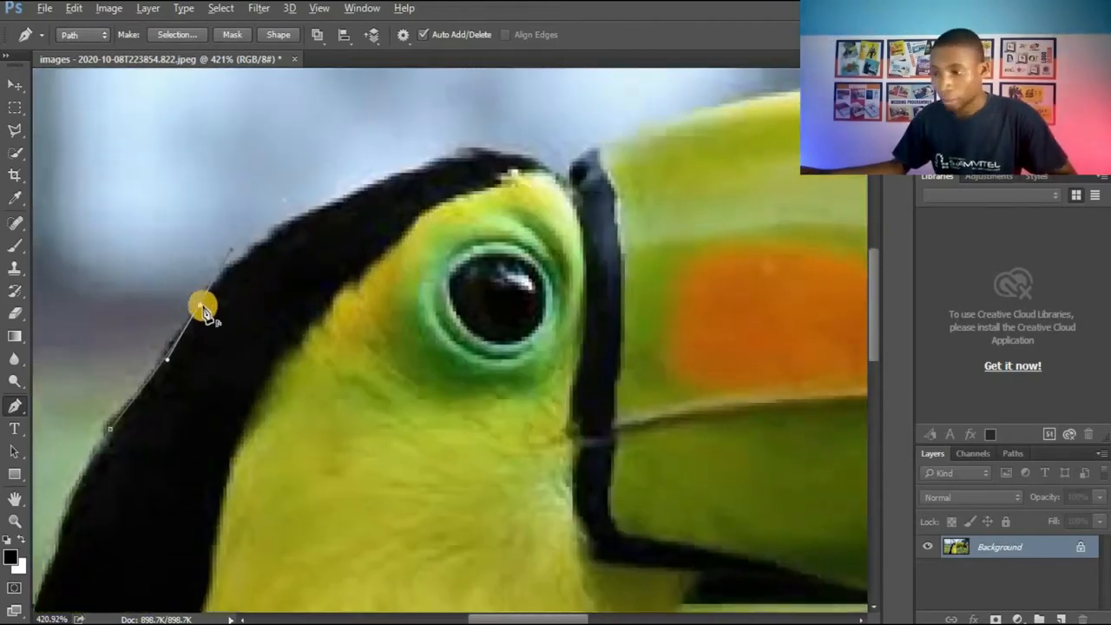
drag(202, 310, 201, 307)
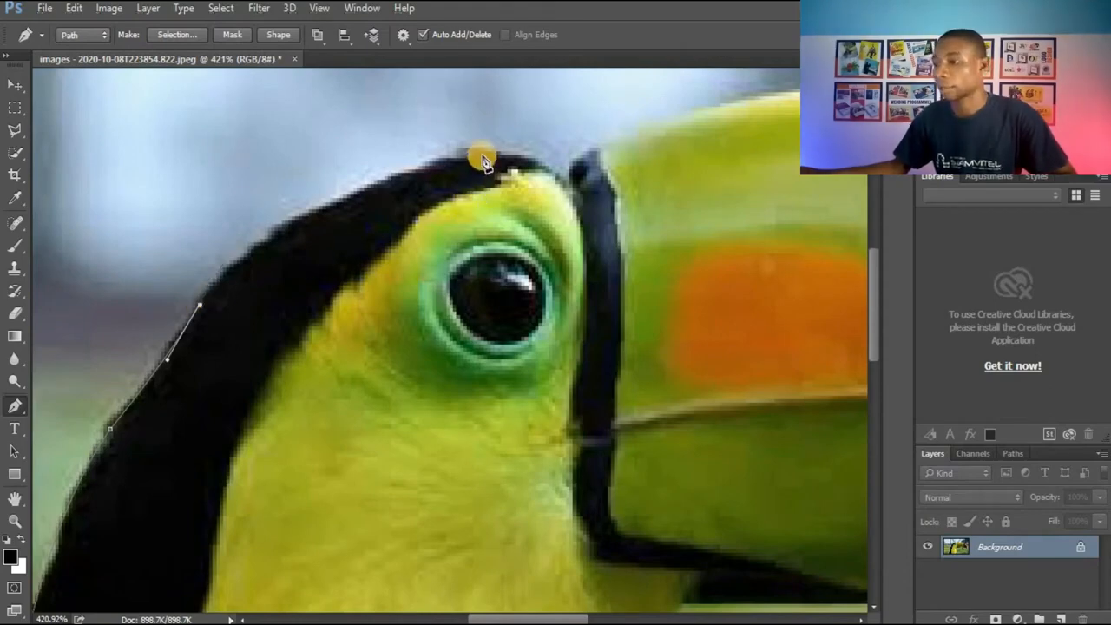
Step: Curve the path over the crown and down to the notch before the beak, removing the outgoing handle at both anchors
drag(483, 157, 691, 123)
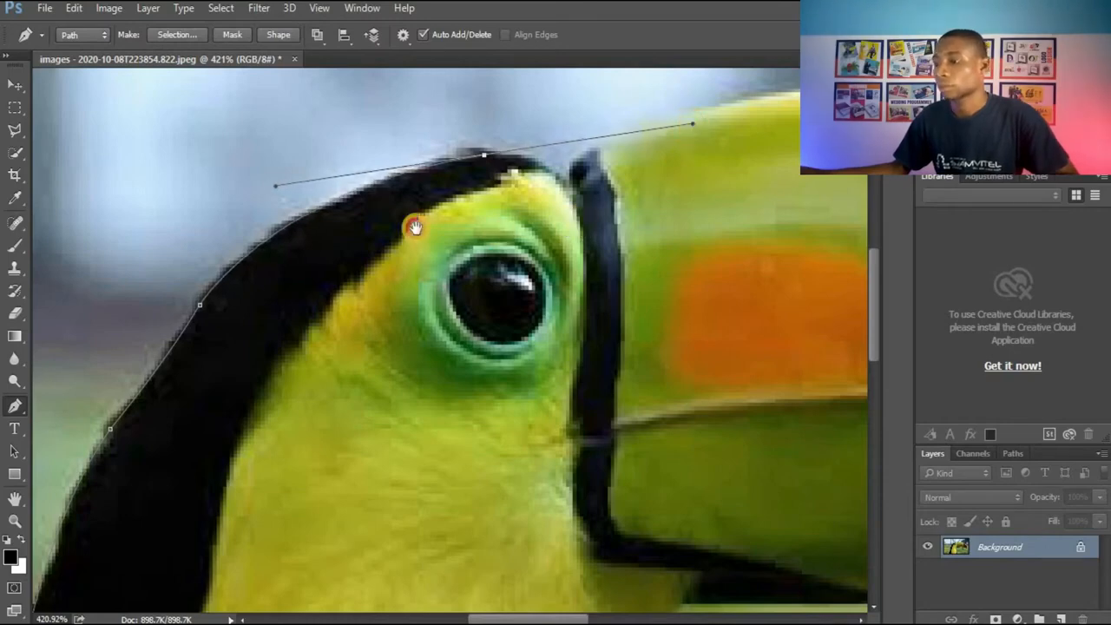
drag(415, 228, 311, 221)
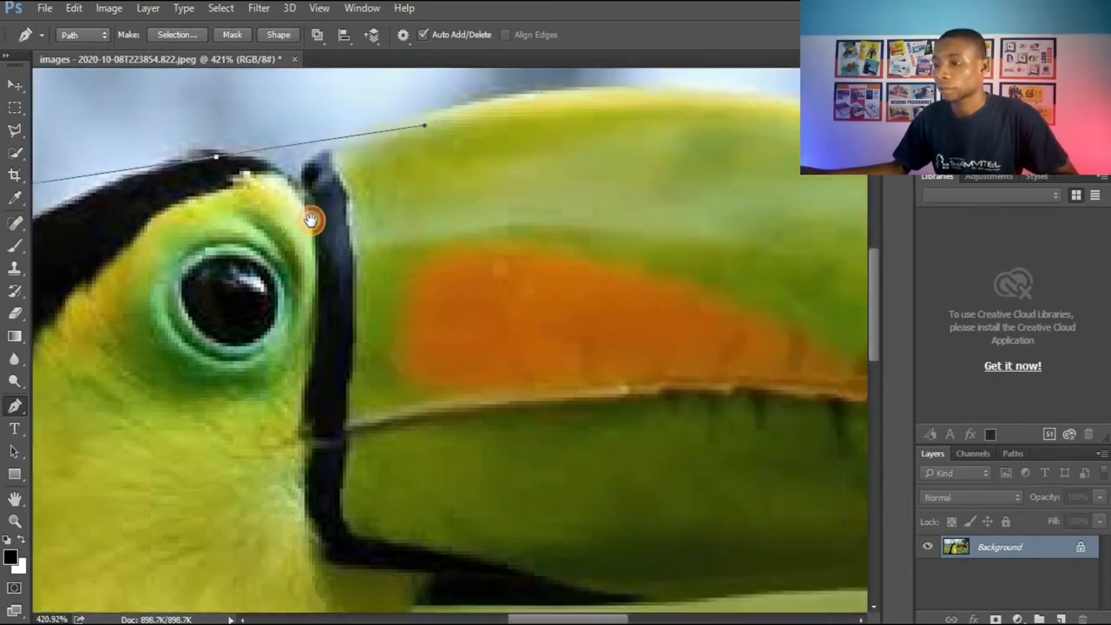
click(215, 160)
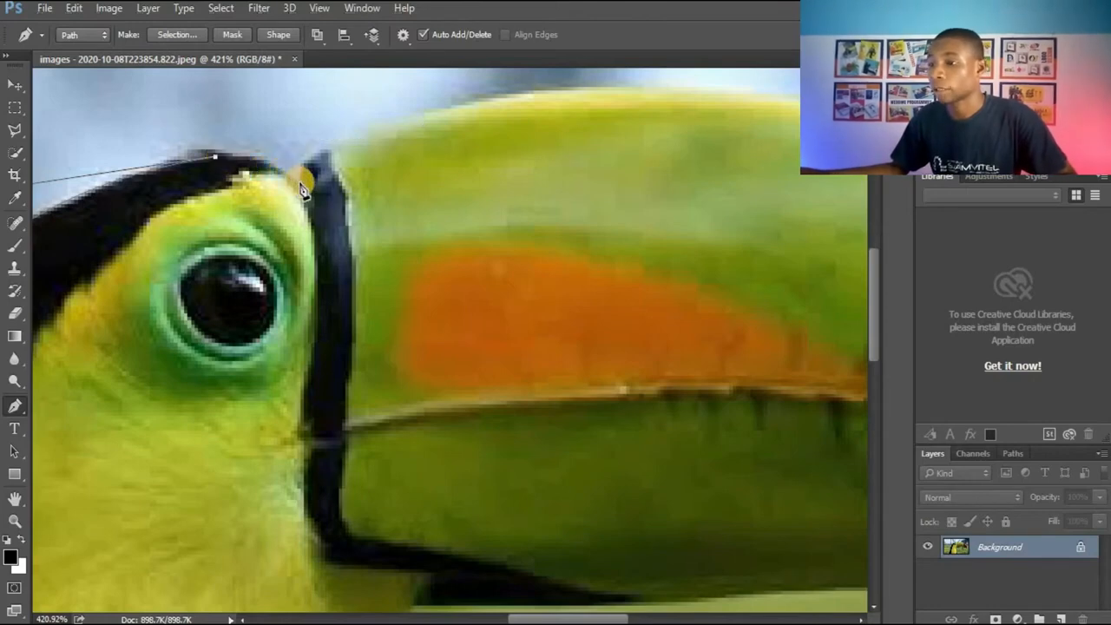
drag(298, 180, 346, 213)
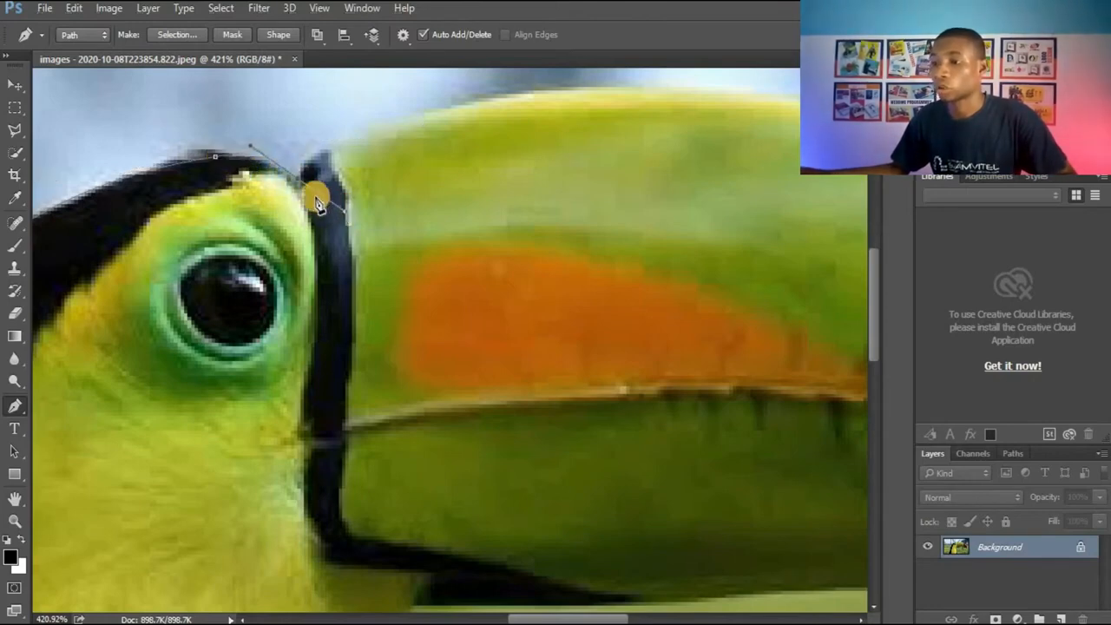
click(296, 181)
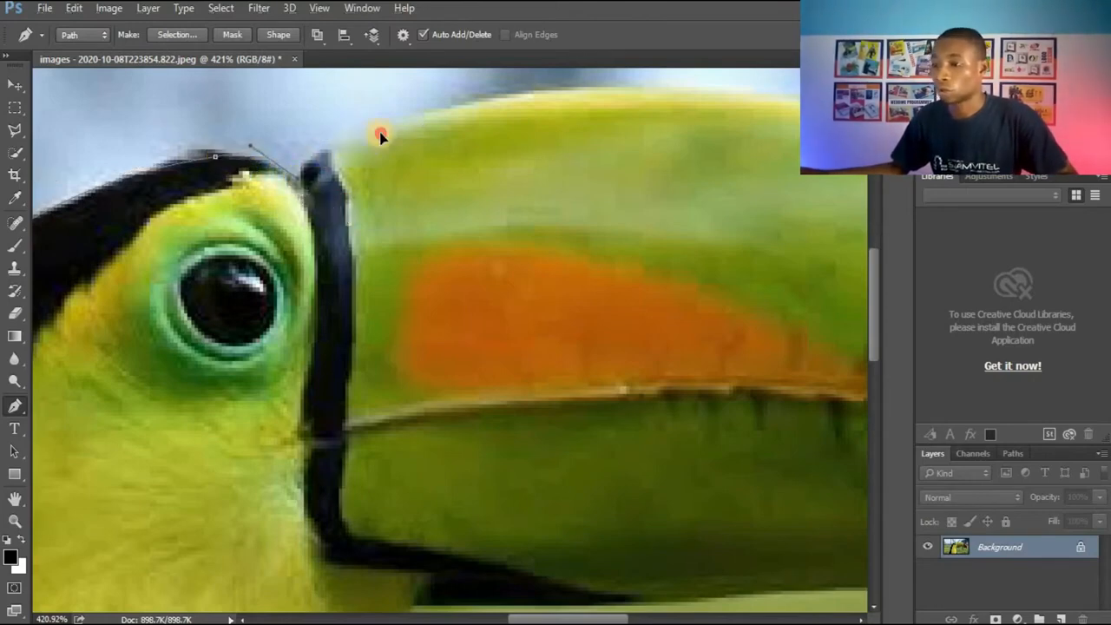
Step: Trace the start of the beak's upper edge with two curved anchors, removing the first one's outgoing handle
drag(450, 115, 451, 116)
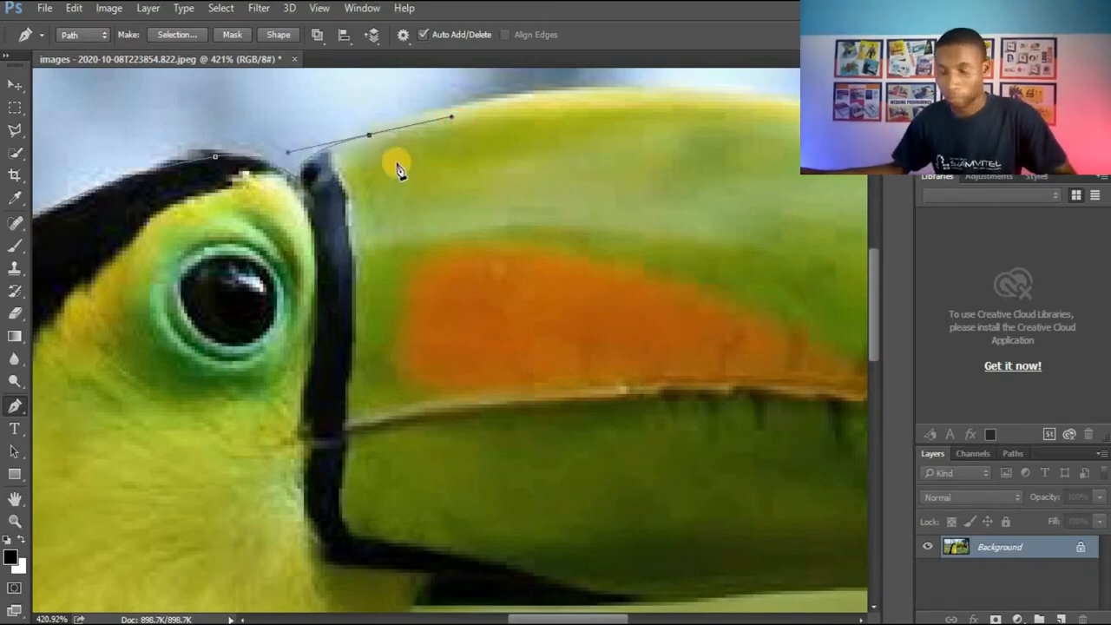
drag(538, 144, 329, 172)
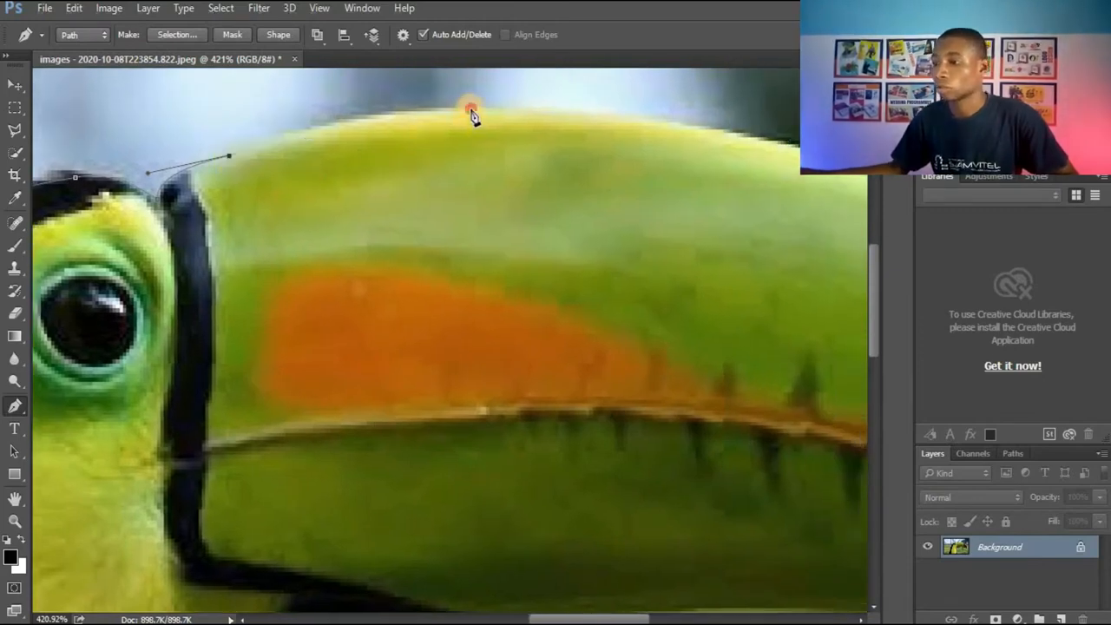
drag(470, 111, 569, 114)
key(ctrl+z)
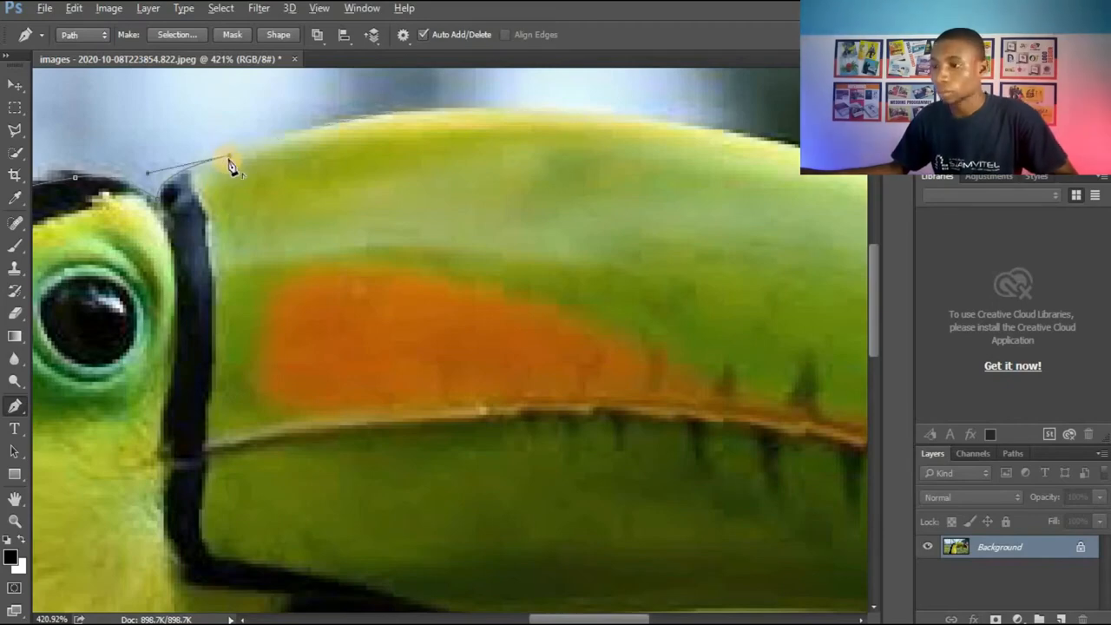
alt+click(229, 157)
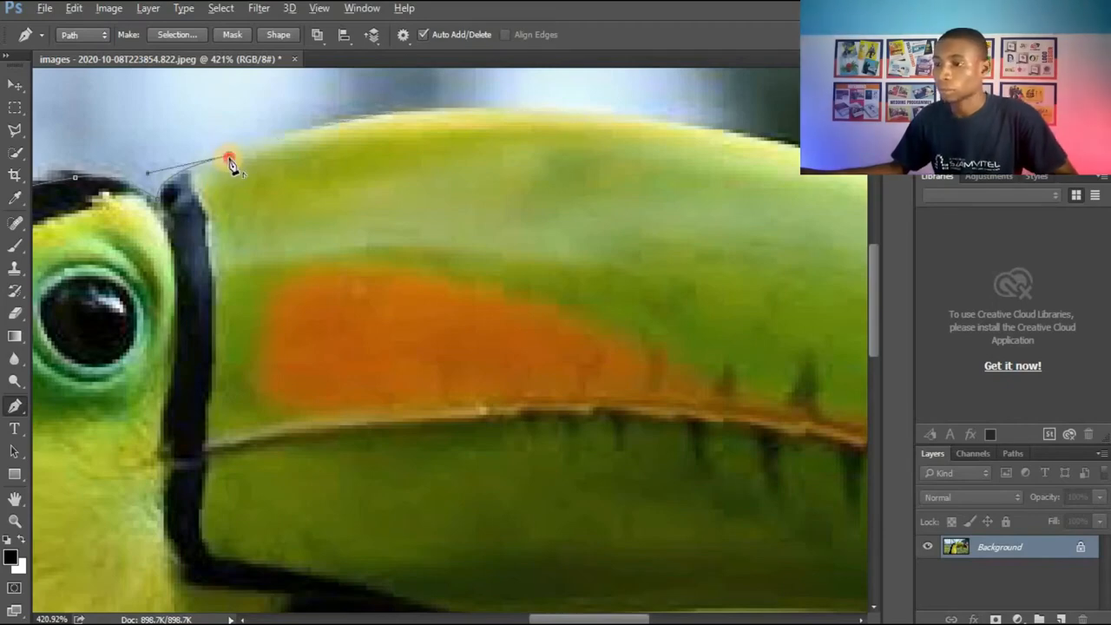
click(432, 112)
drag(476, 115, 560, 106)
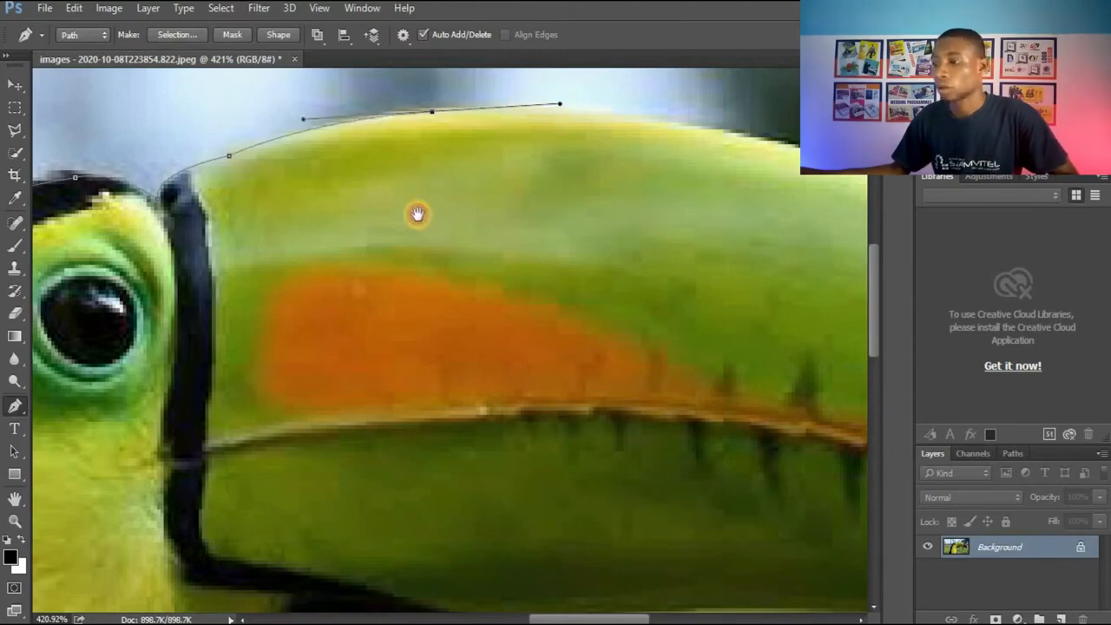
Step: Extend the path with curves along the beak's upper edge, past the start of the red area to the tip
scroll(408, 217, right, 5)
scroll(761, 230, left, 2)
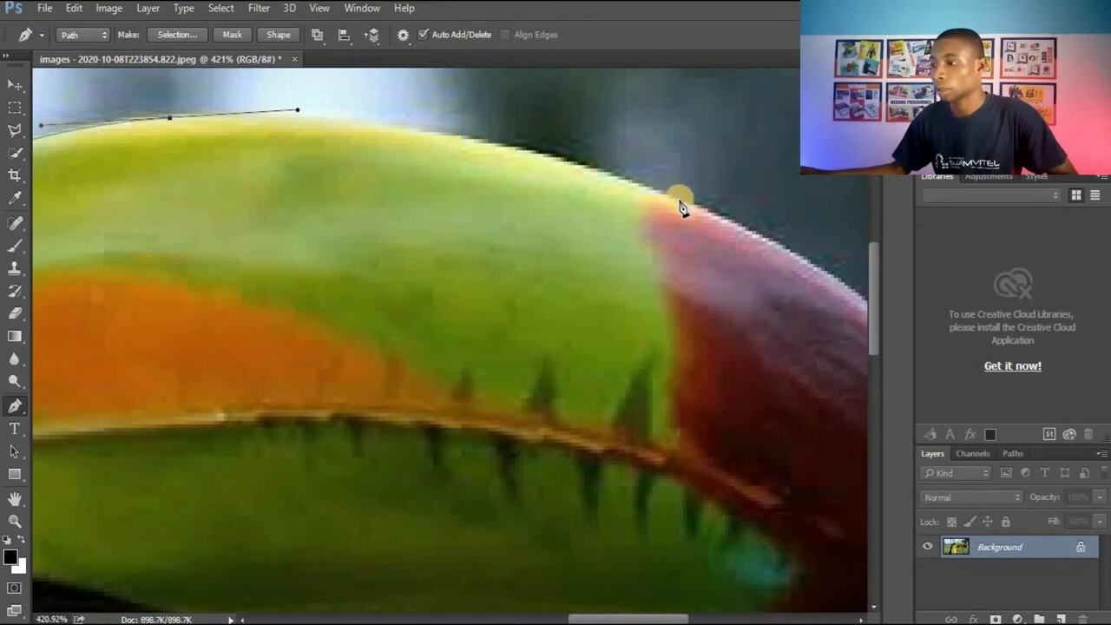
drag(698, 206, 816, 272)
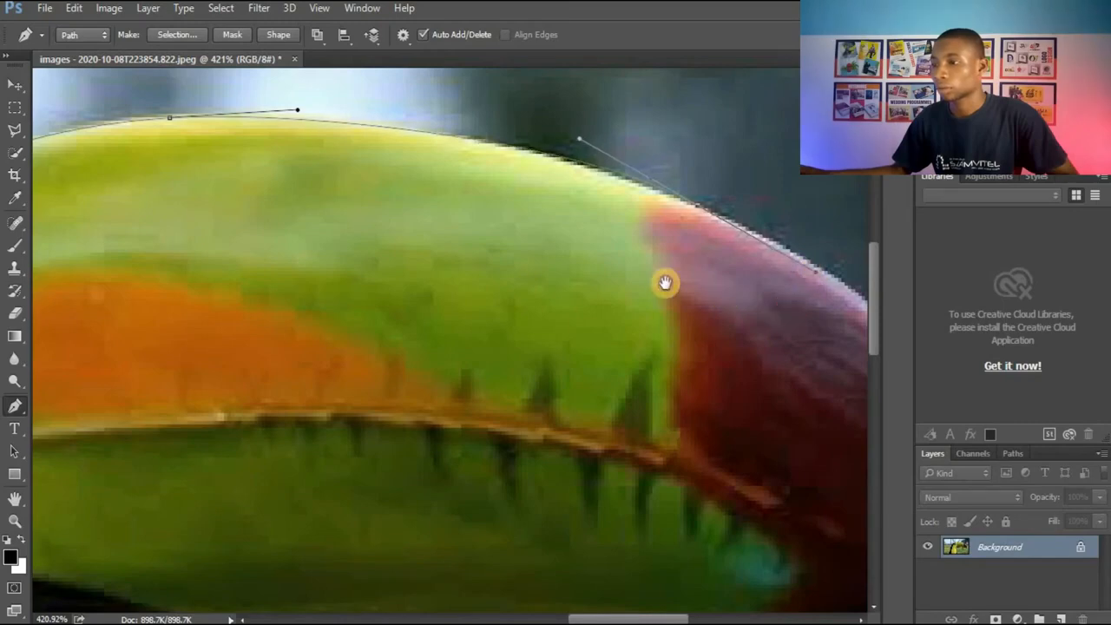
drag(664, 282, 347, 236)
drag(580, 303, 605, 156)
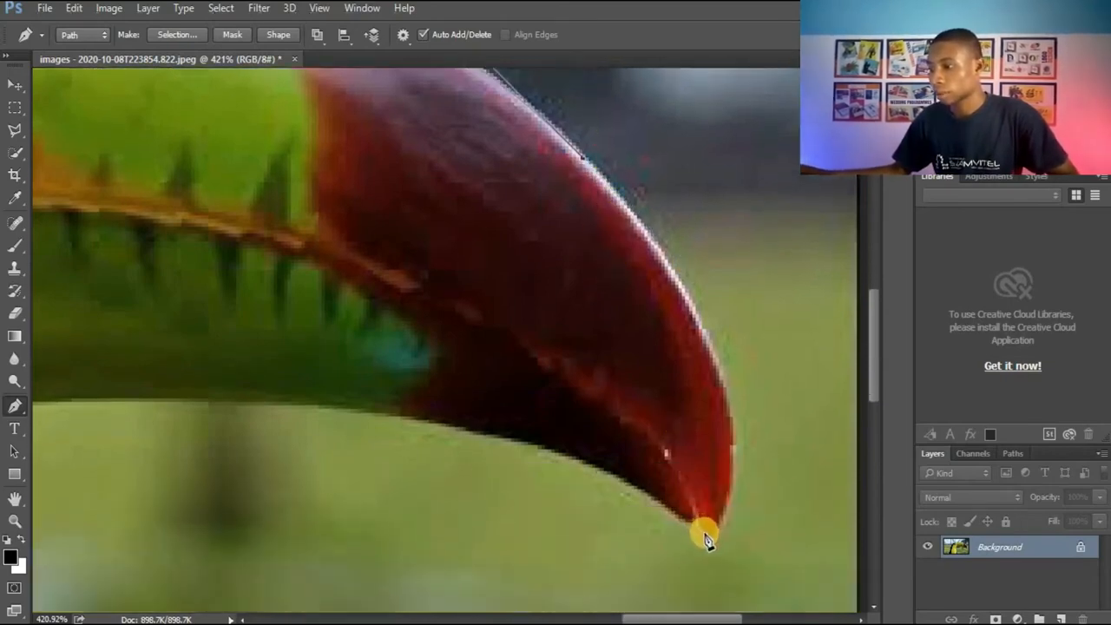
drag(705, 540, 612, 449)
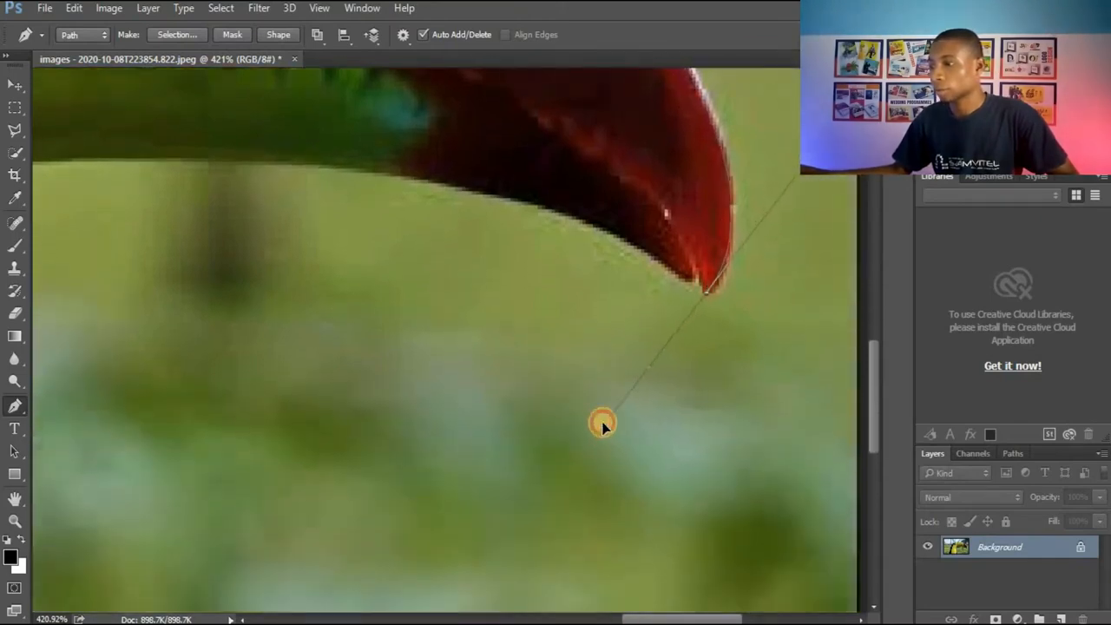
Step: Continue the path around the beak's tip to its notch and along the lower edge with two curves, removing the tip anchor's outgoing handle
scroll(613, 434, up, 5)
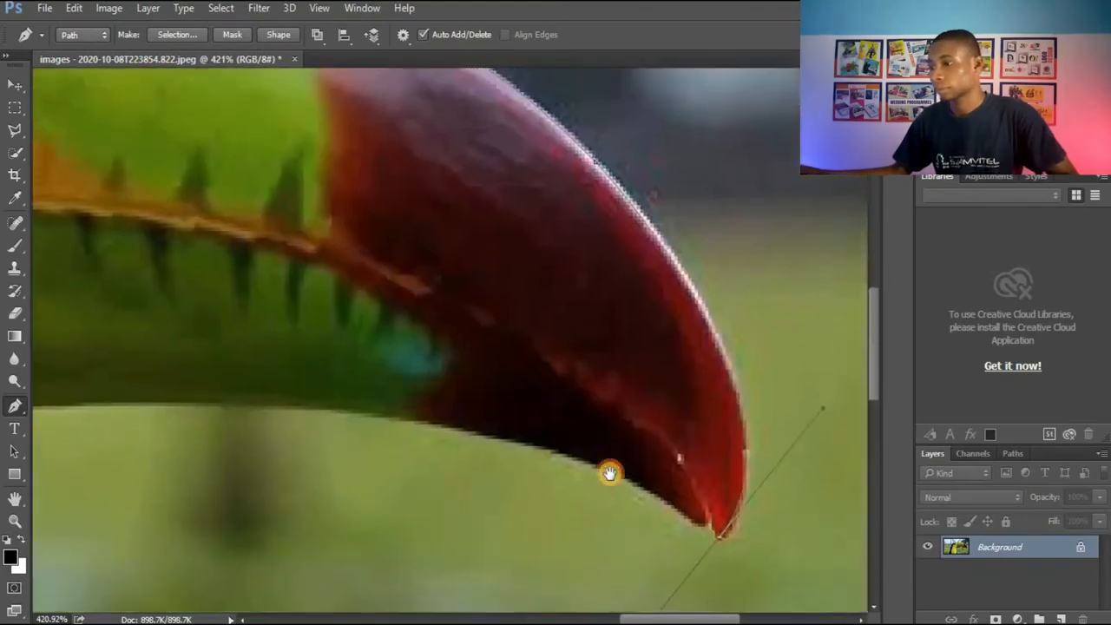
drag(610, 473, 628, 442)
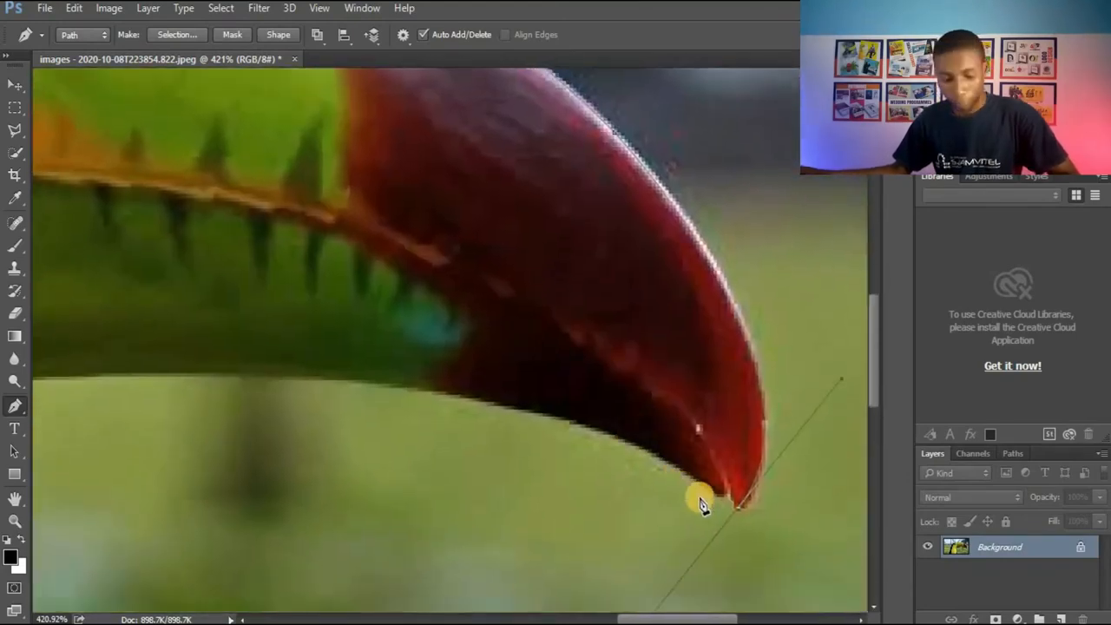
alt+click(725, 499)
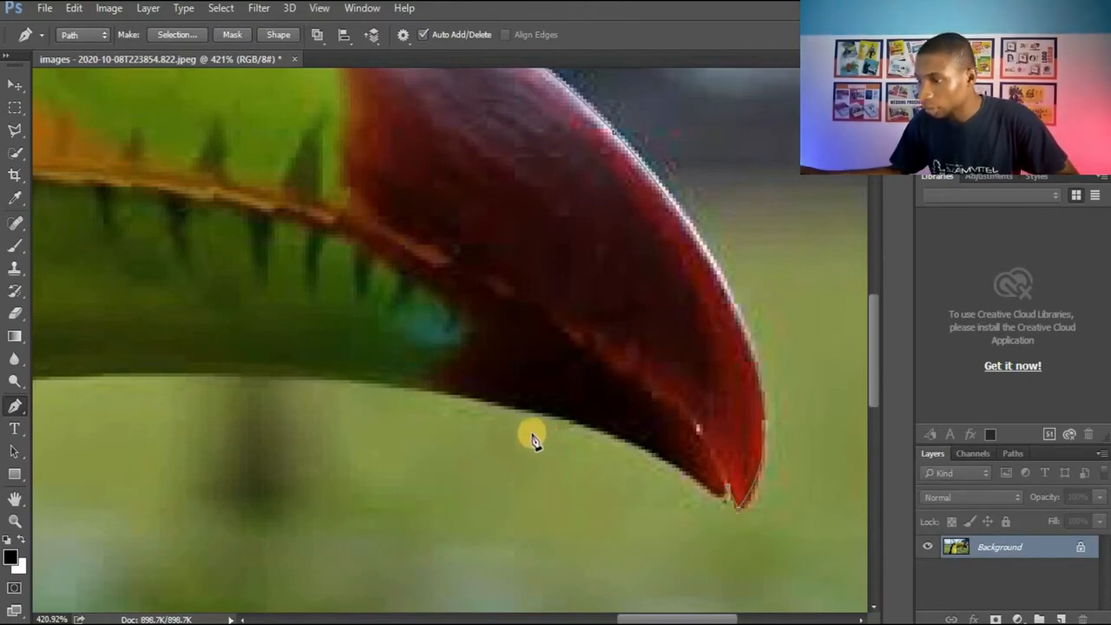
drag(525, 410, 432, 402)
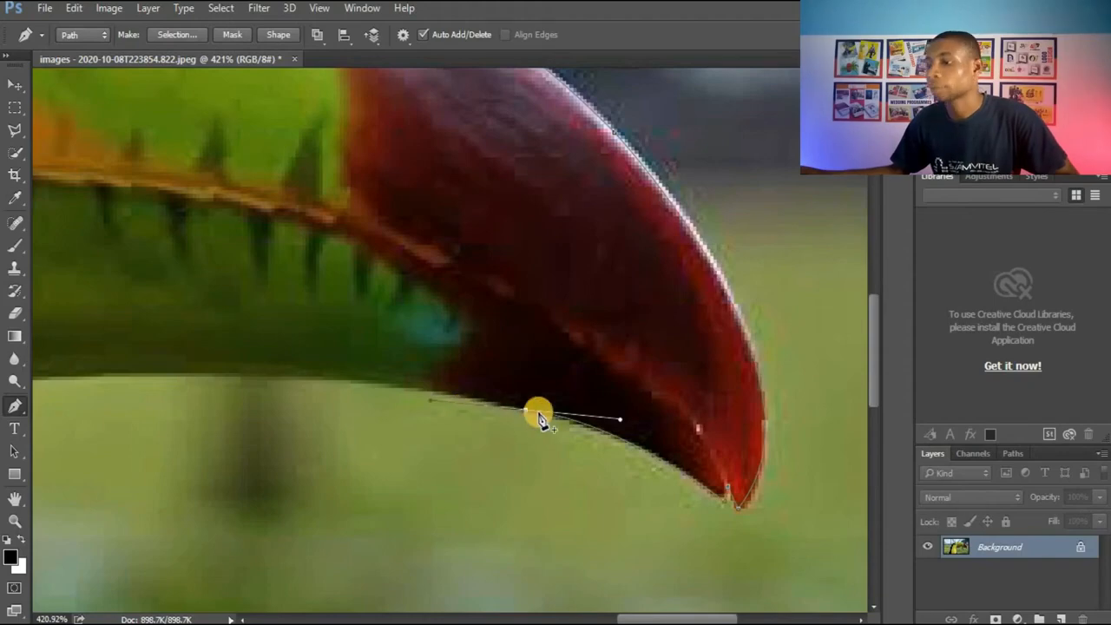
drag(257, 377, 144, 380)
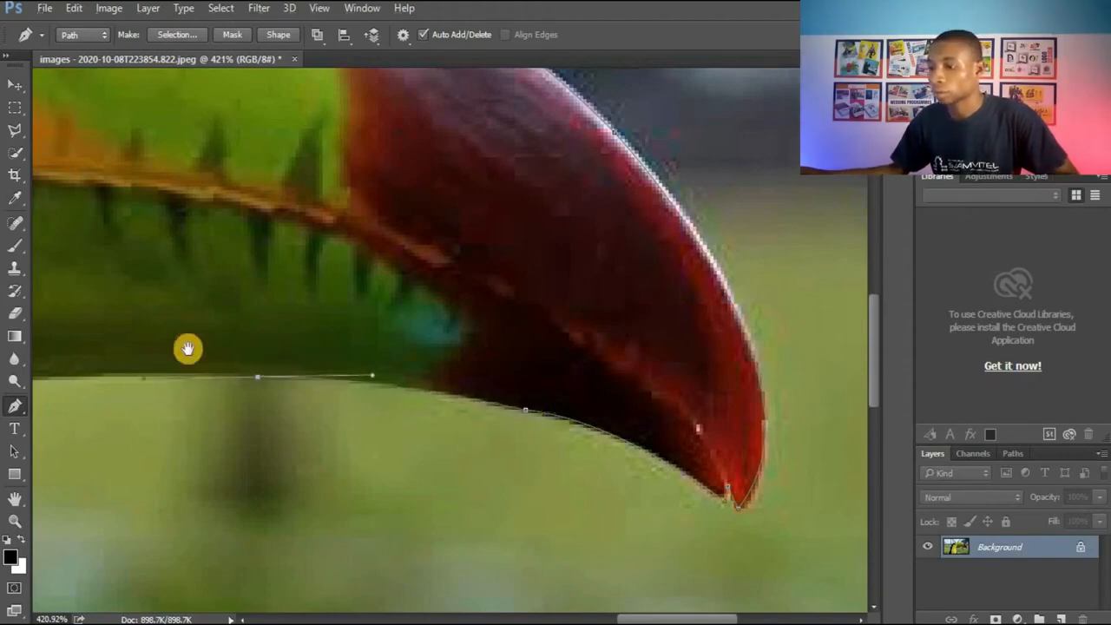
Step: Extend the path along the beak's underside to the throat with two curved anchors, removing the outgoing handle at each
scroll(550, 367, left, 5)
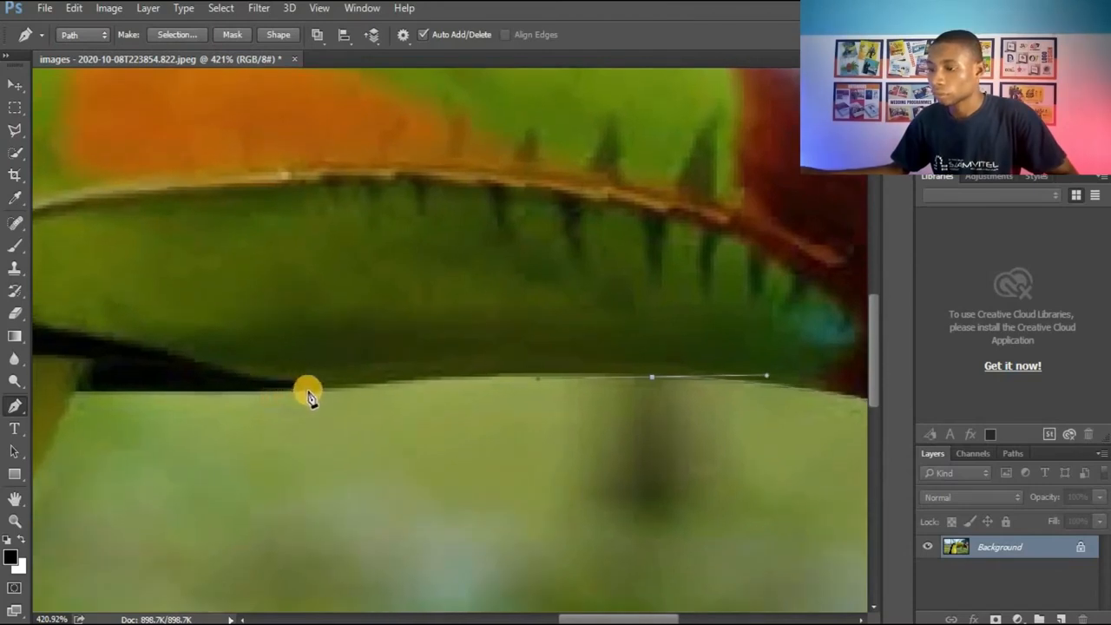
drag(308, 391, 131, 415)
scroll(460, 369, left, 3)
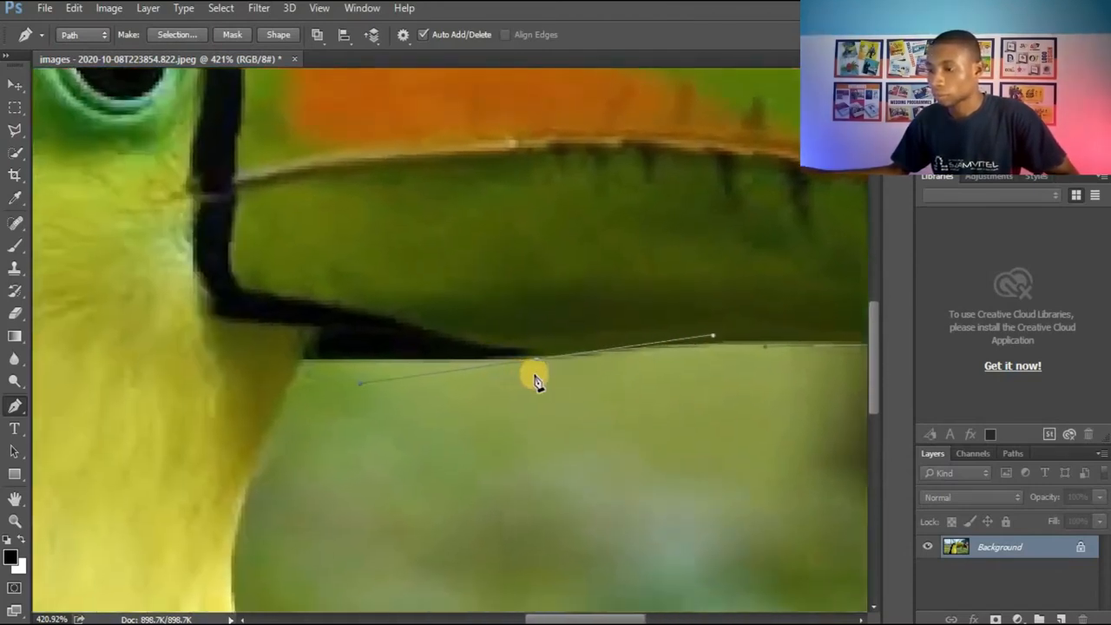
alt+click(537, 363)
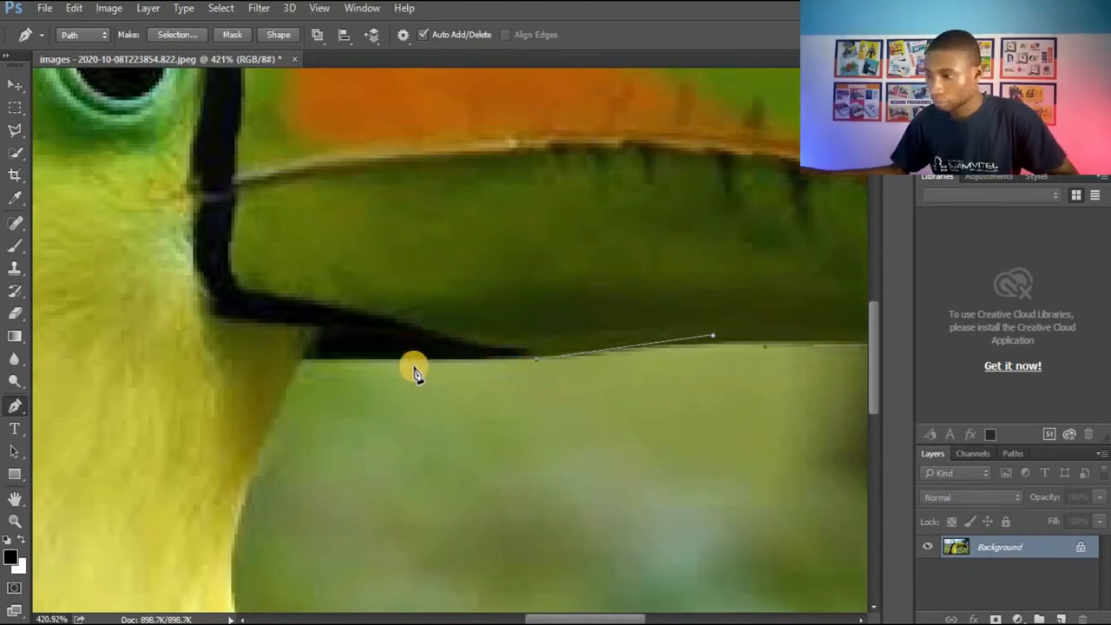
drag(307, 357, 276, 357)
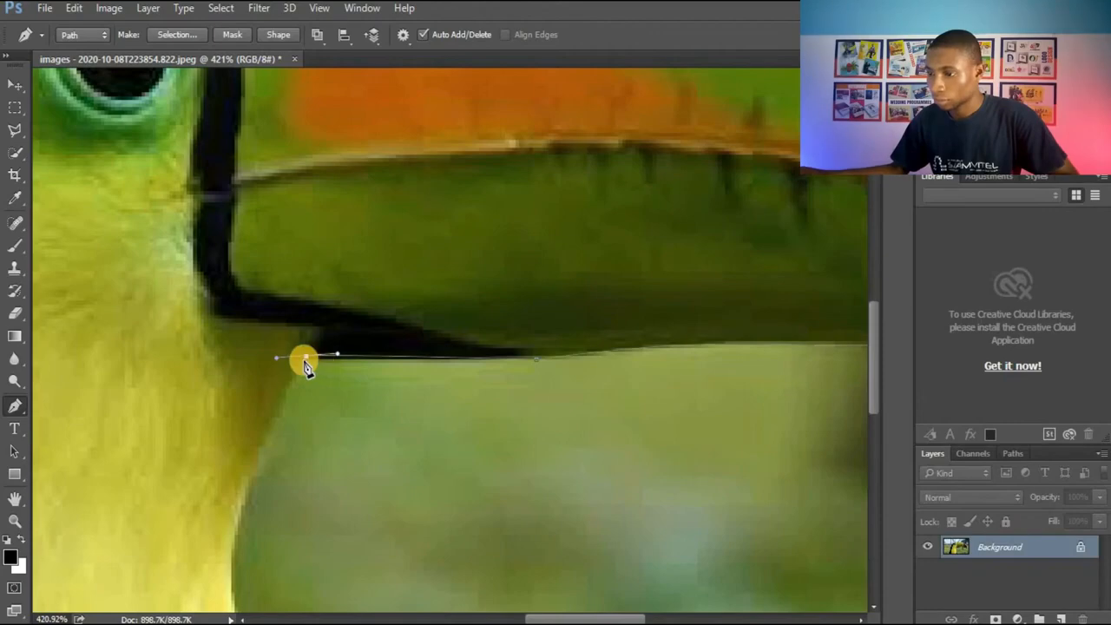
alt+click(306, 357)
Step: Curve the path down the upper throat, adjust the new anchor's handle to the edge, and undo the stray anchor in the background
scroll(281, 434, down, 5)
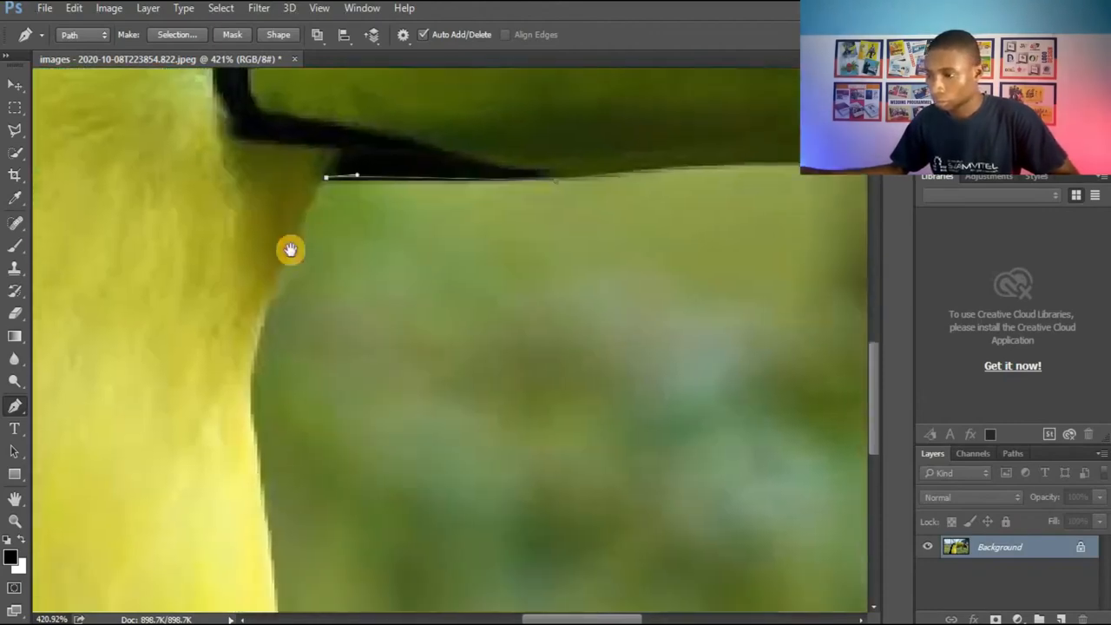
drag(249, 290, 249, 343)
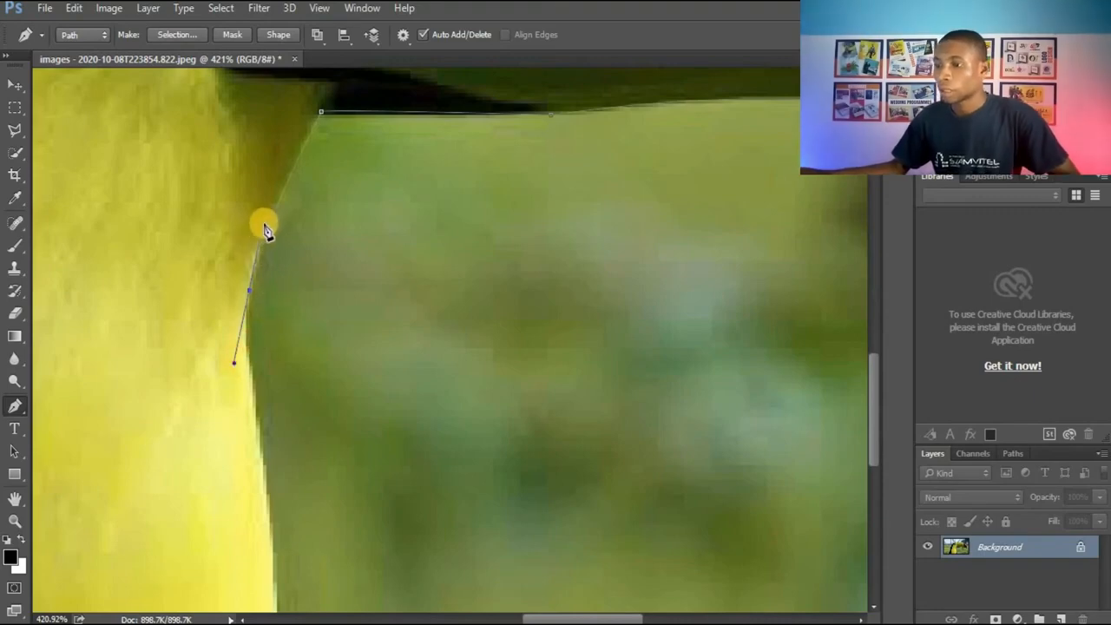
mouse_move(270, 218)
mouse_down()
mouse_move(286, 224)
mouse_move(269, 219)
mouse_up()
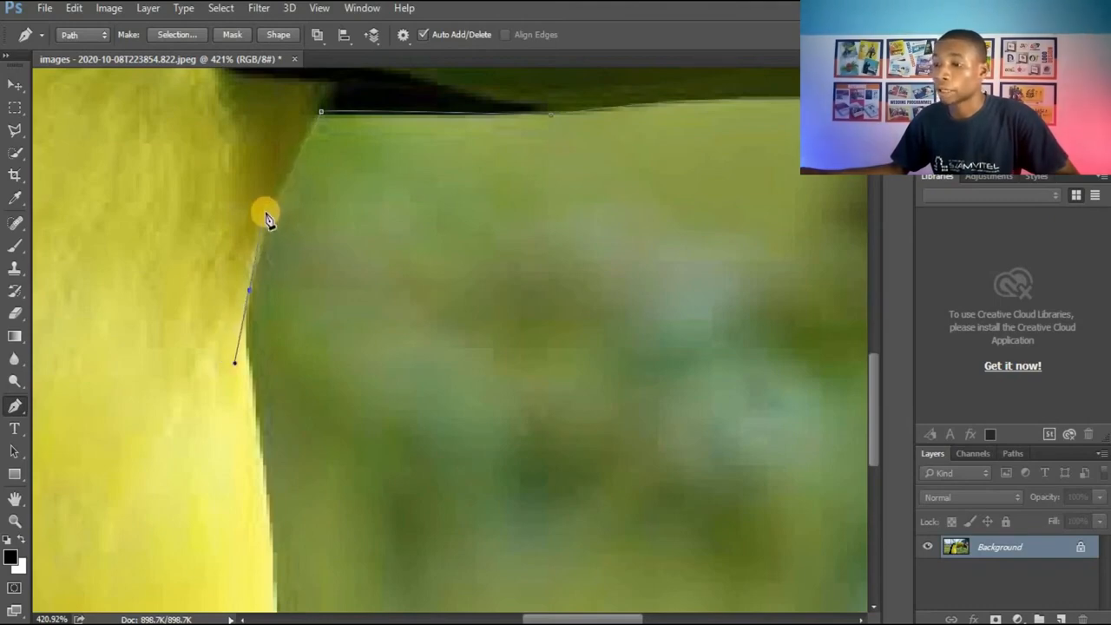
drag(267, 219, 270, 223)
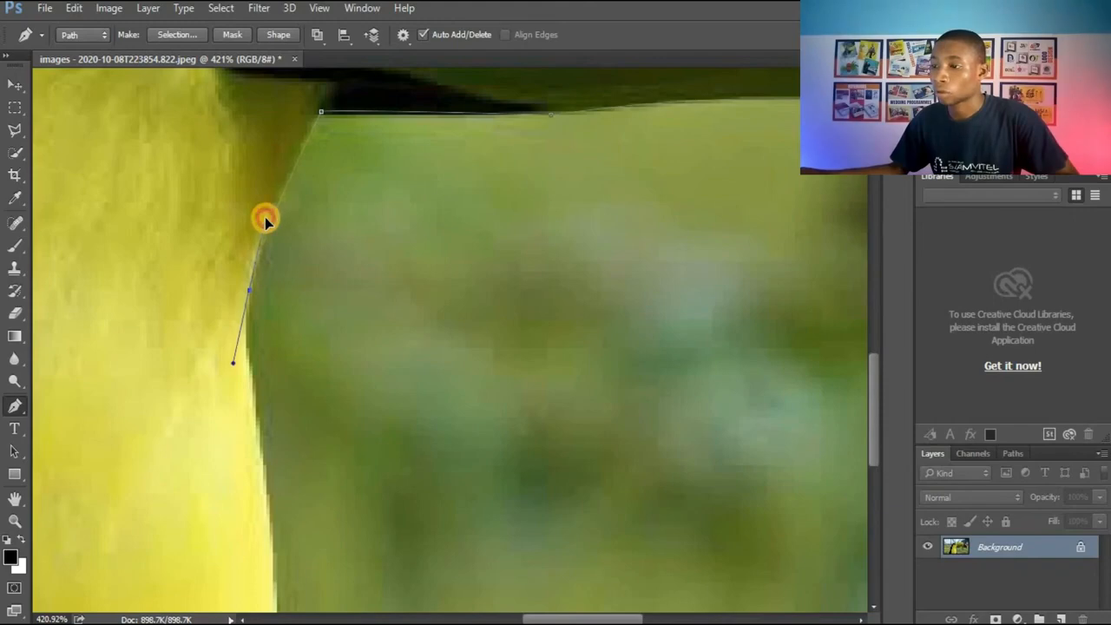
drag(301, 279, 290, 244)
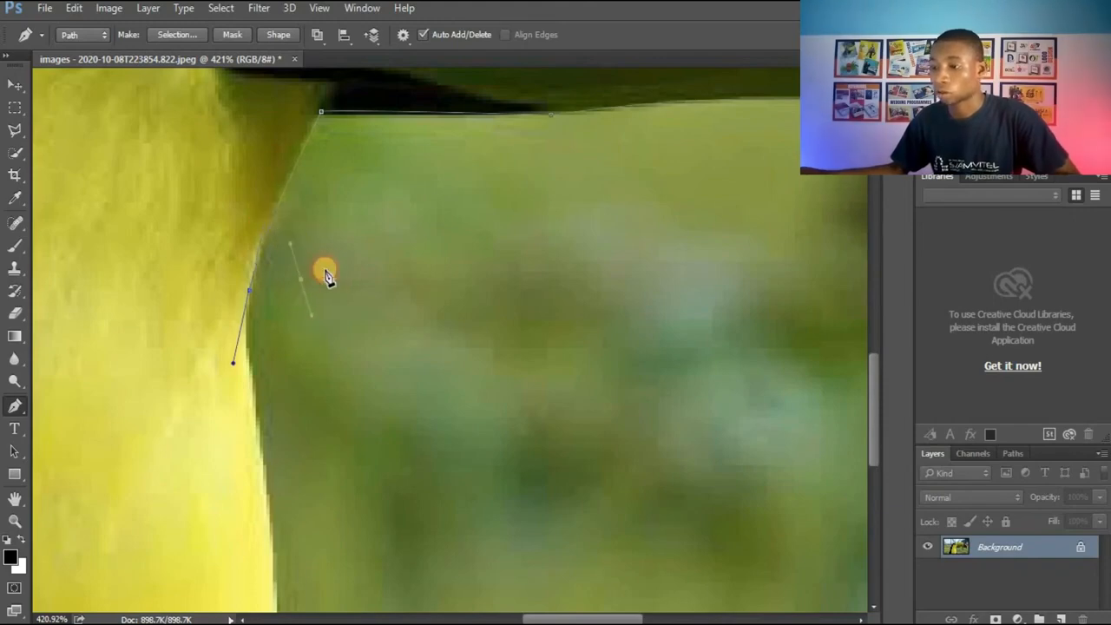
key(ctrl+z)
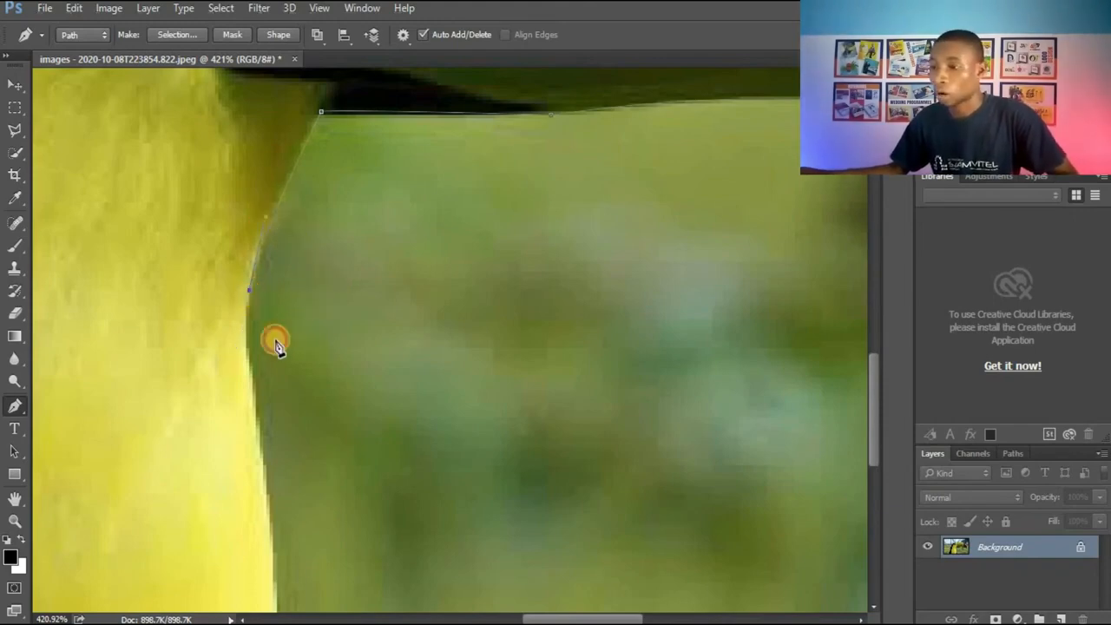
Step: Trace the front of the chest downward with two curved anchors, removing the outgoing handle at each
scroll(293, 404, down, 3)
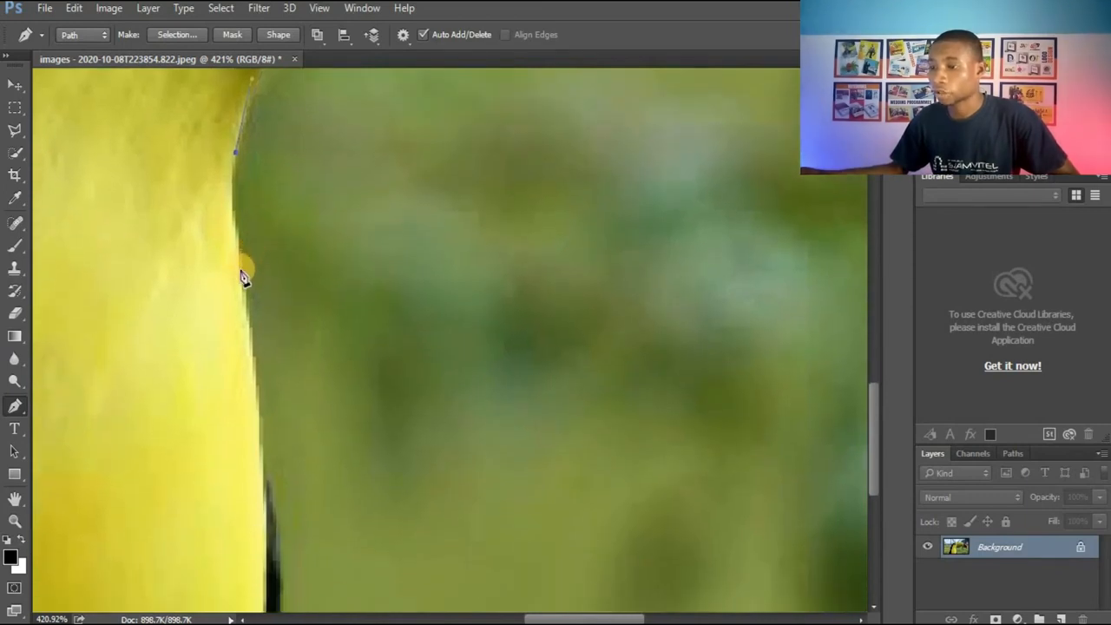
drag(240, 269, 253, 337)
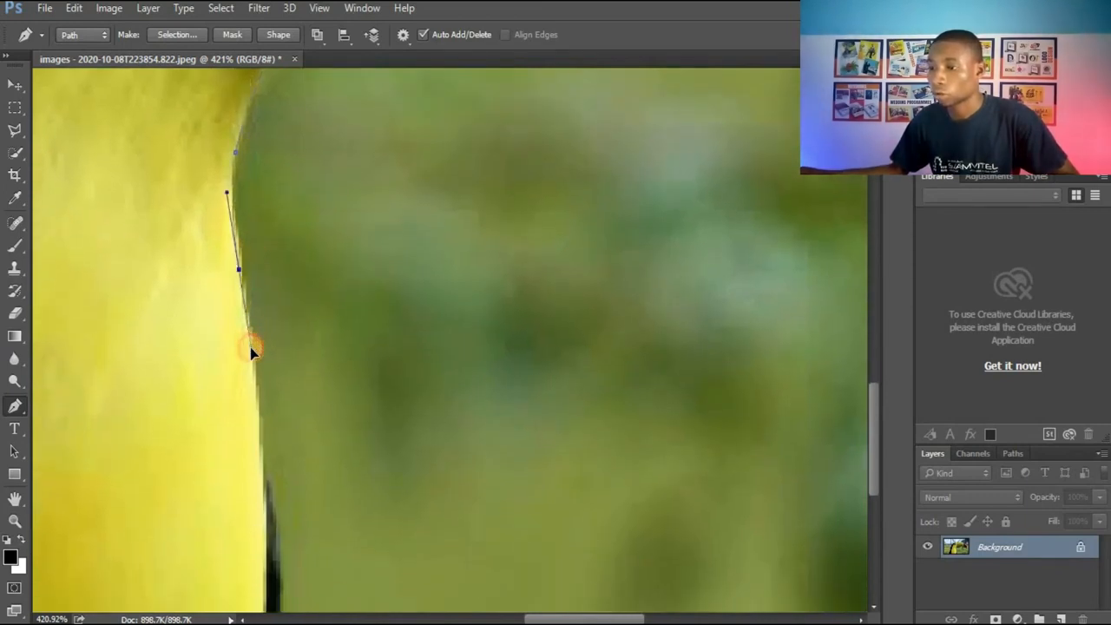
drag(250, 348, 254, 353)
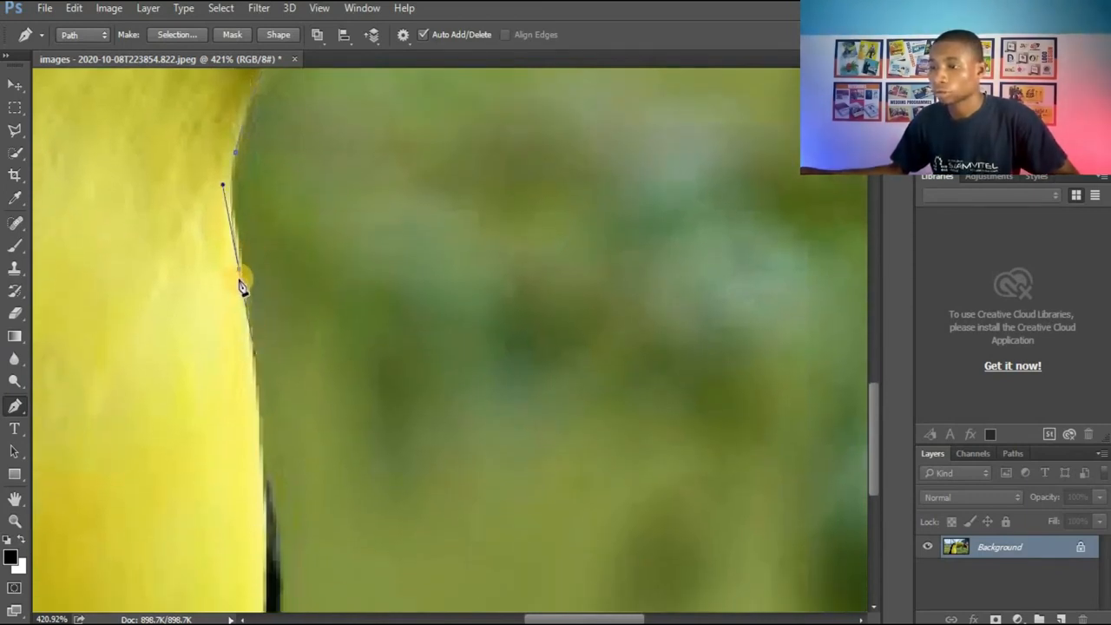
drag(287, 405, 294, 270)
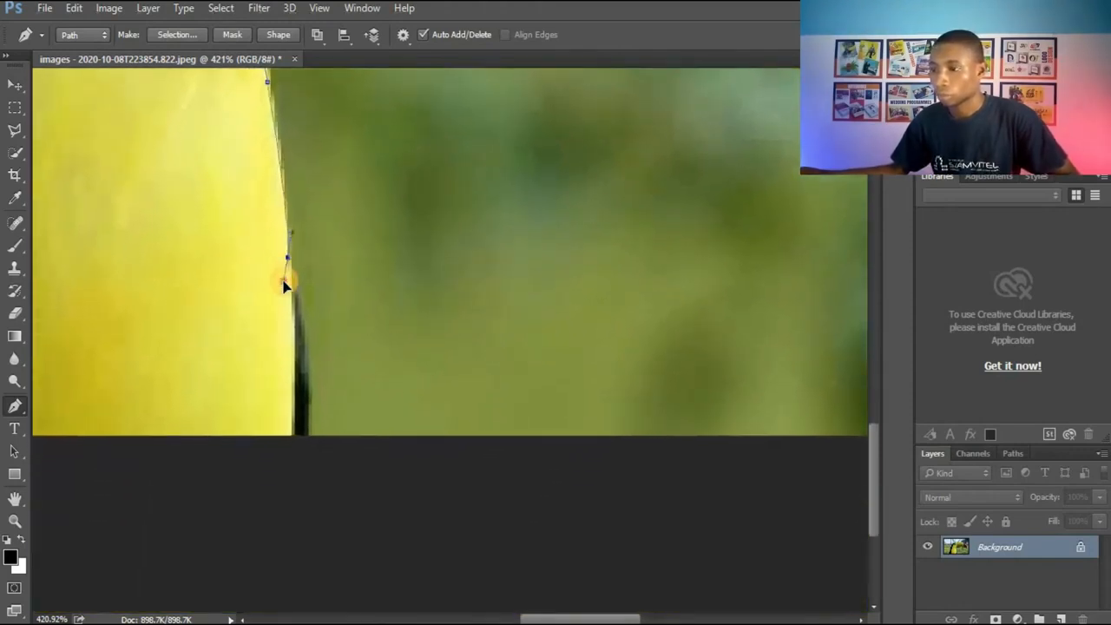
drag(293, 266, 287, 273)
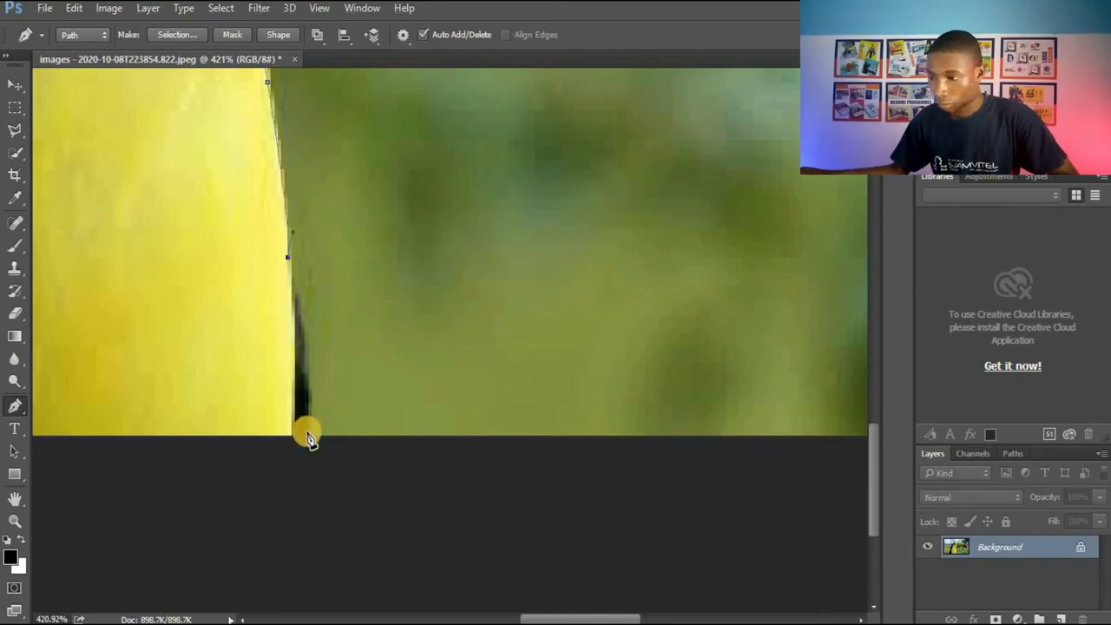
Step: Curve the path to just below the image's lower edge beside the chest and close it at the starting anchor
drag(303, 471, 305, 507)
scroll(412, 268, down, 10)
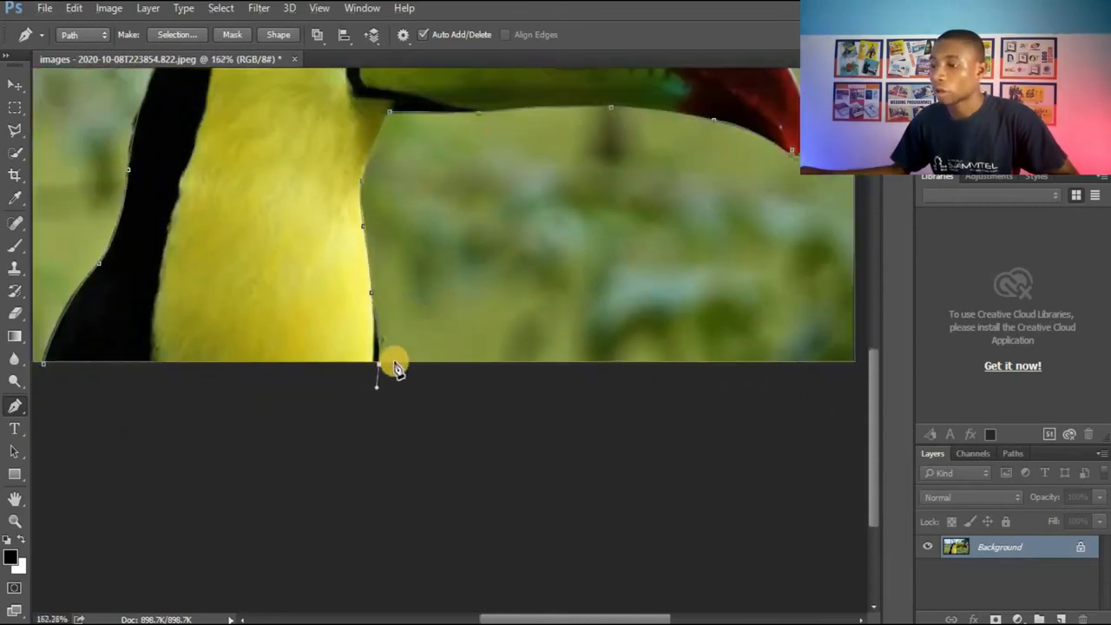
scroll(395, 368, down, 1)
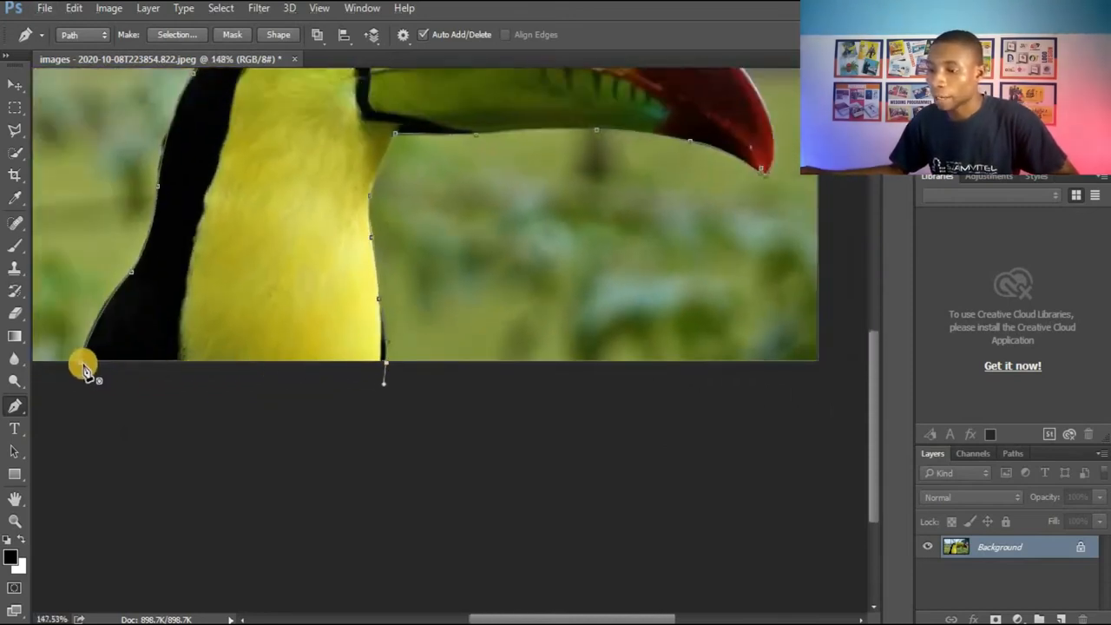
click(83, 367)
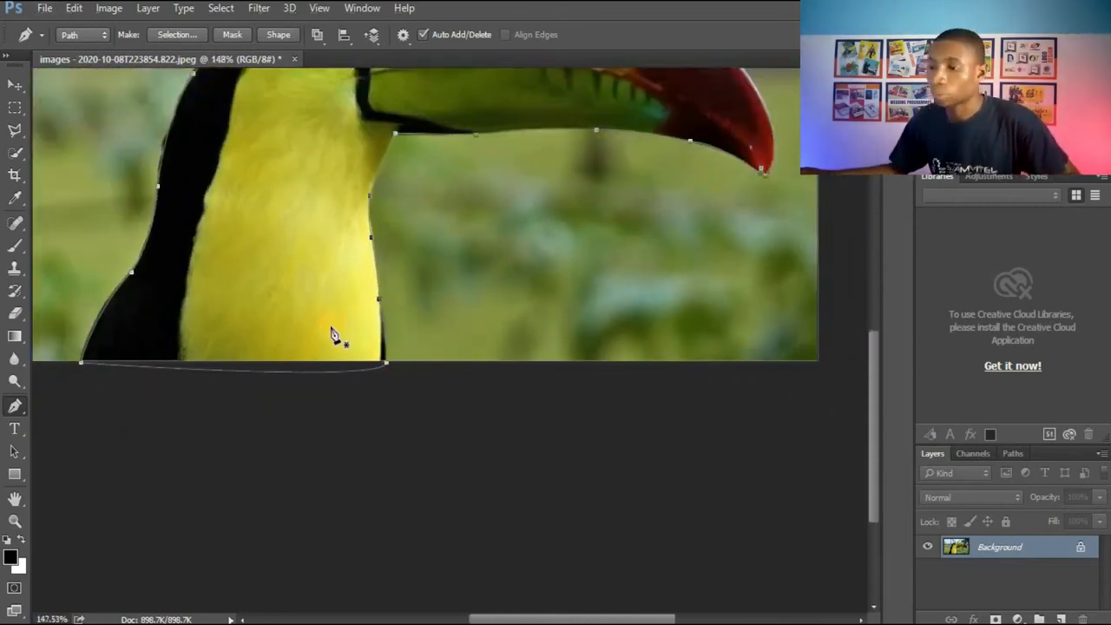
Step: Convert the closed path into a new anti-aliased selection with a feather radius of 2 pixels
scroll(422, 347, down, 3)
scroll(527, 374, up, 2)
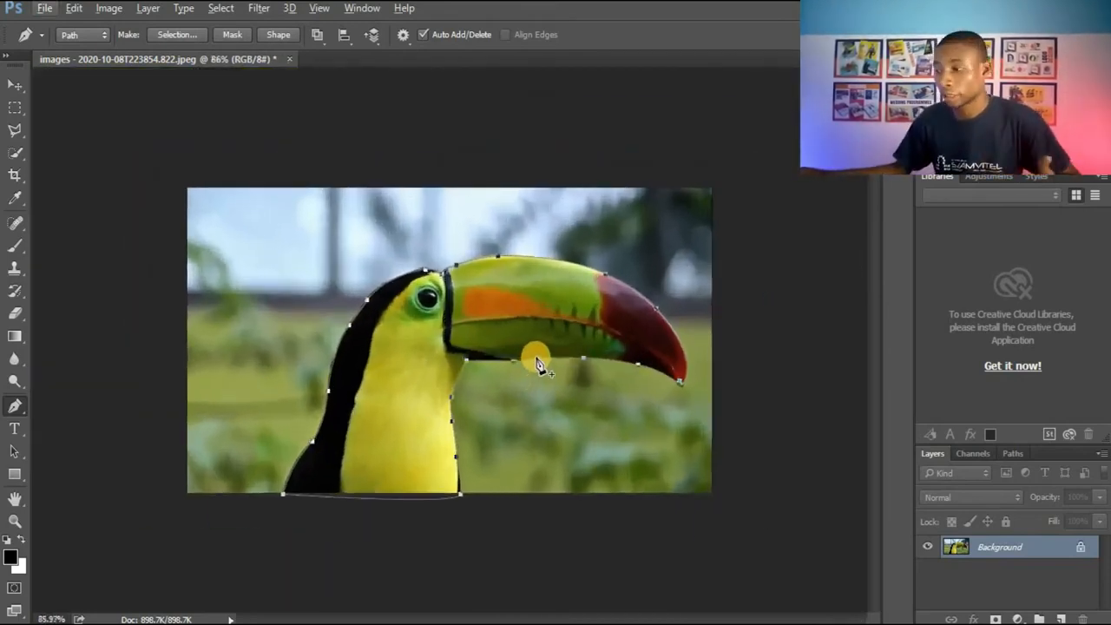
right_click(491, 315)
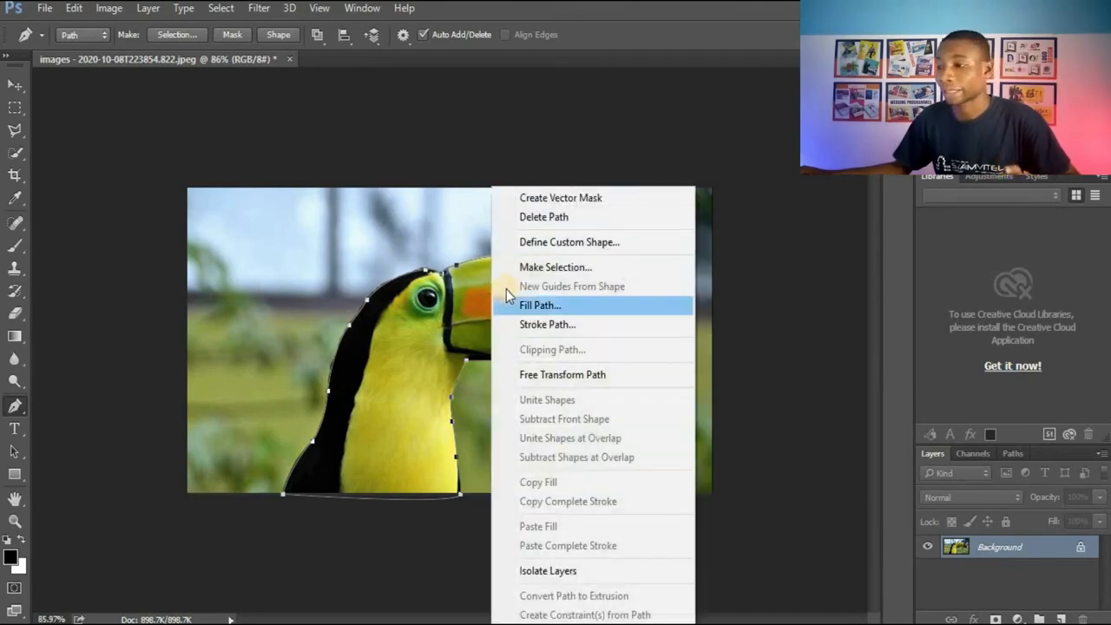
click(536, 269)
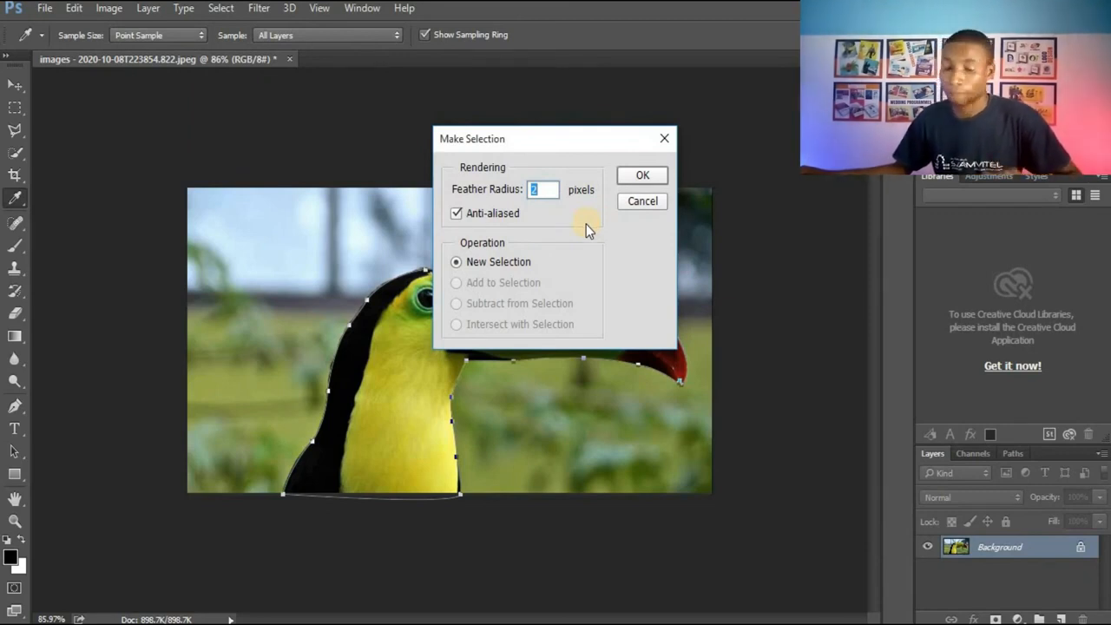
key(Return)
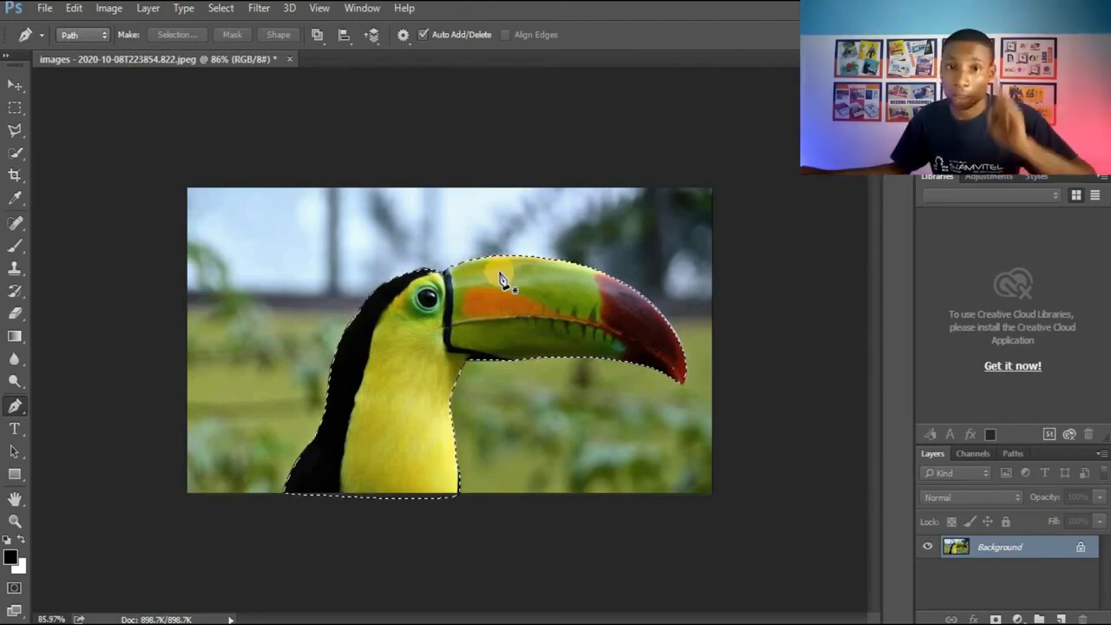
Step: Delete everything outside the toucan by inverting the selection and unlocking the Background layer
click(221, 8)
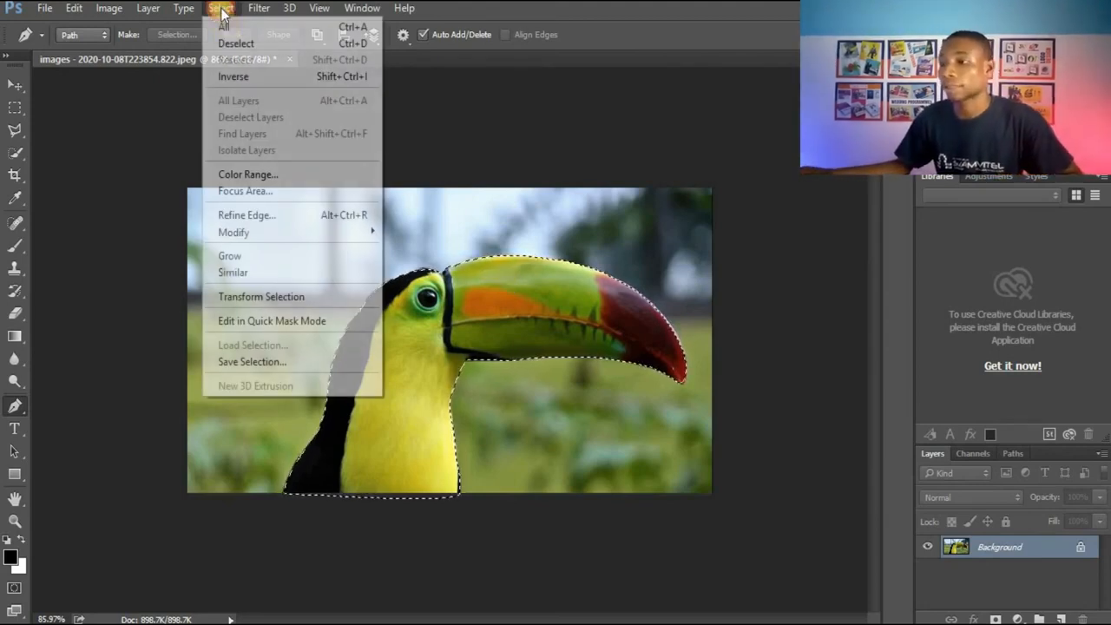
click(262, 81)
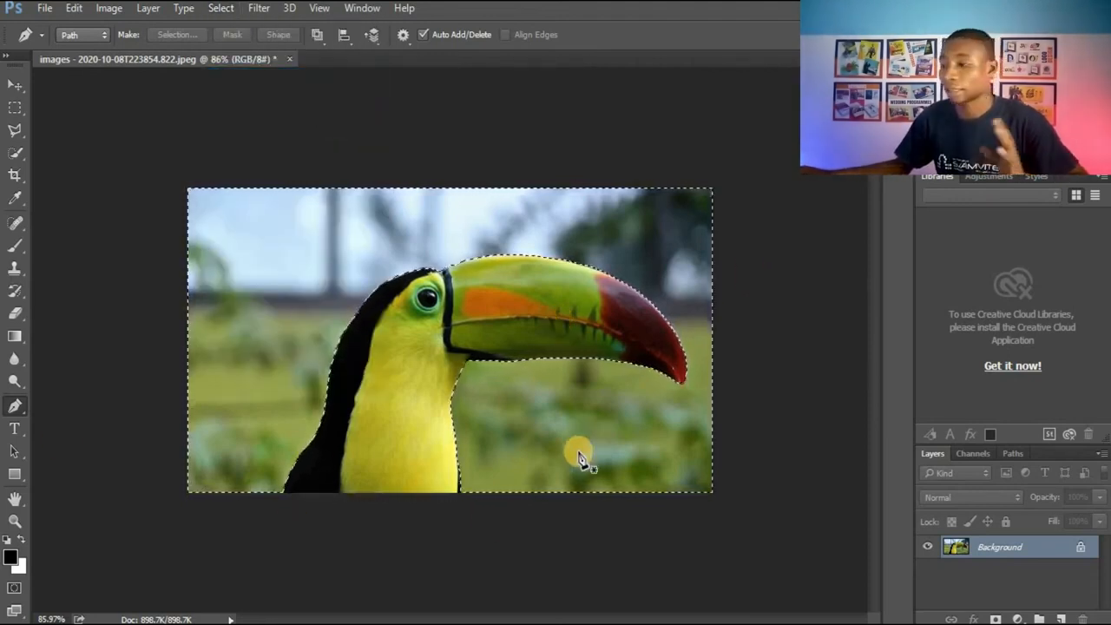
click(1079, 549)
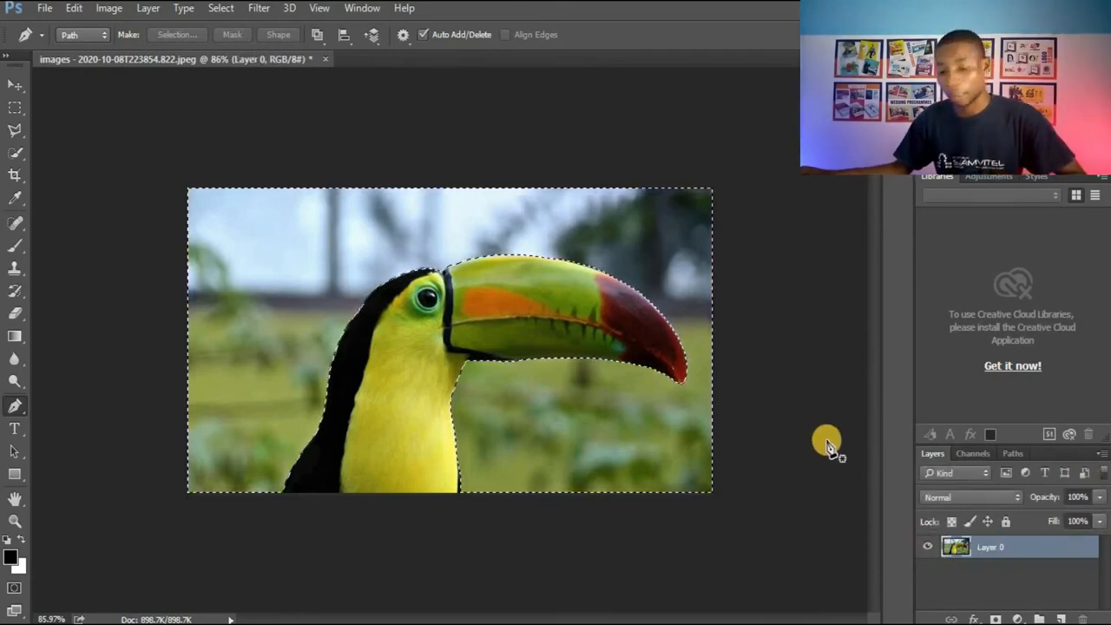
key(Delete)
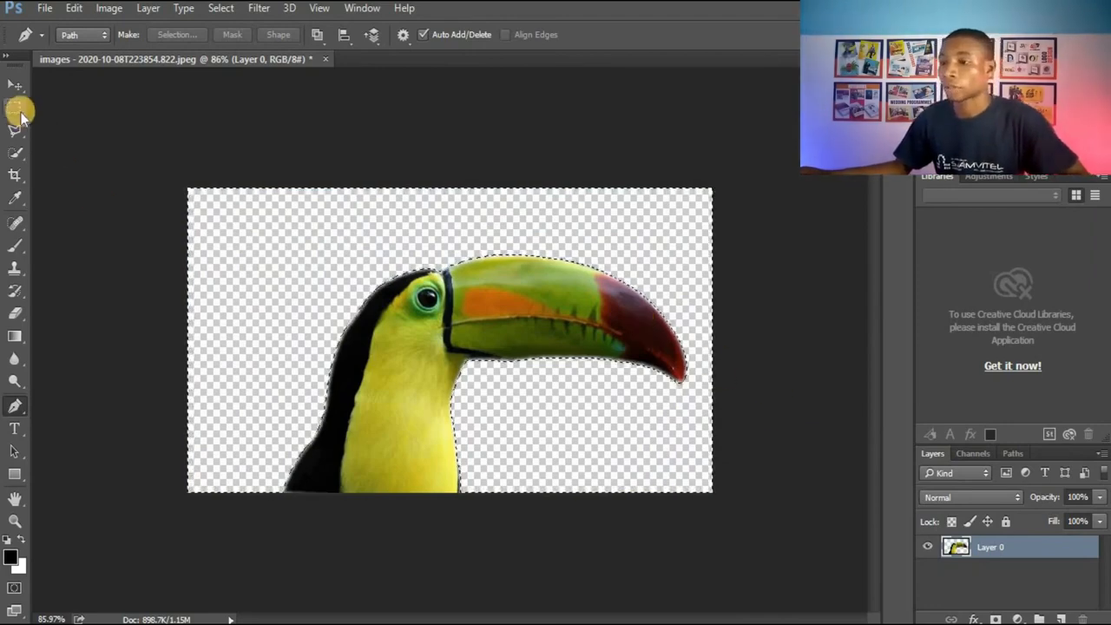
Step: Deselect the area around the toucan and switch to the Move tool
click(219, 7)
click(237, 43)
click(15, 84)
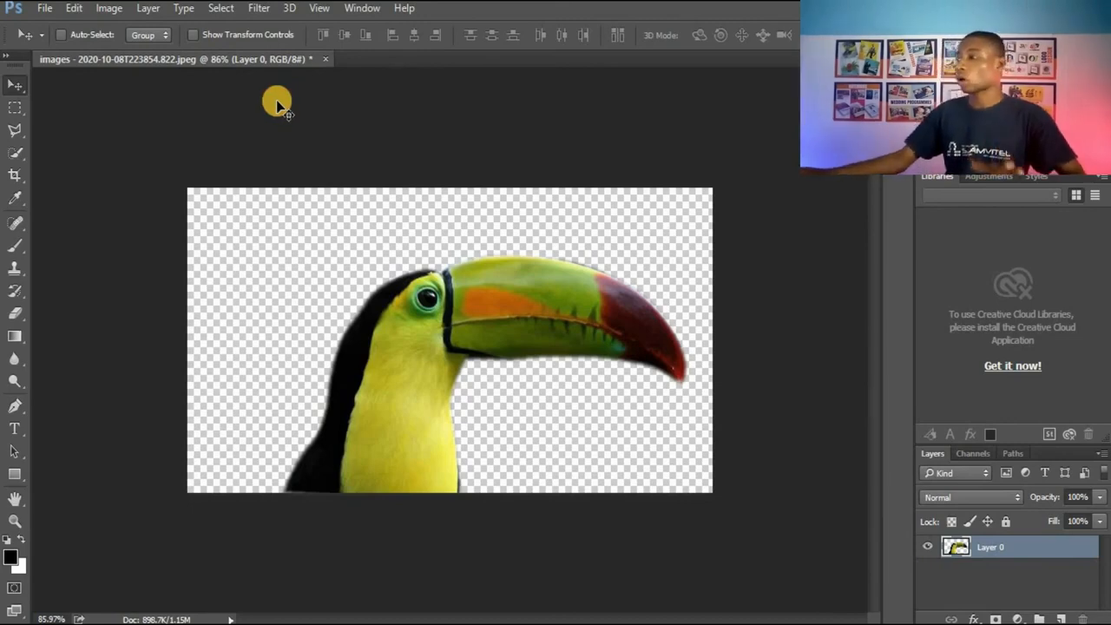
scroll(386, 321, down, 2)
scroll(465, 360, down, 1)
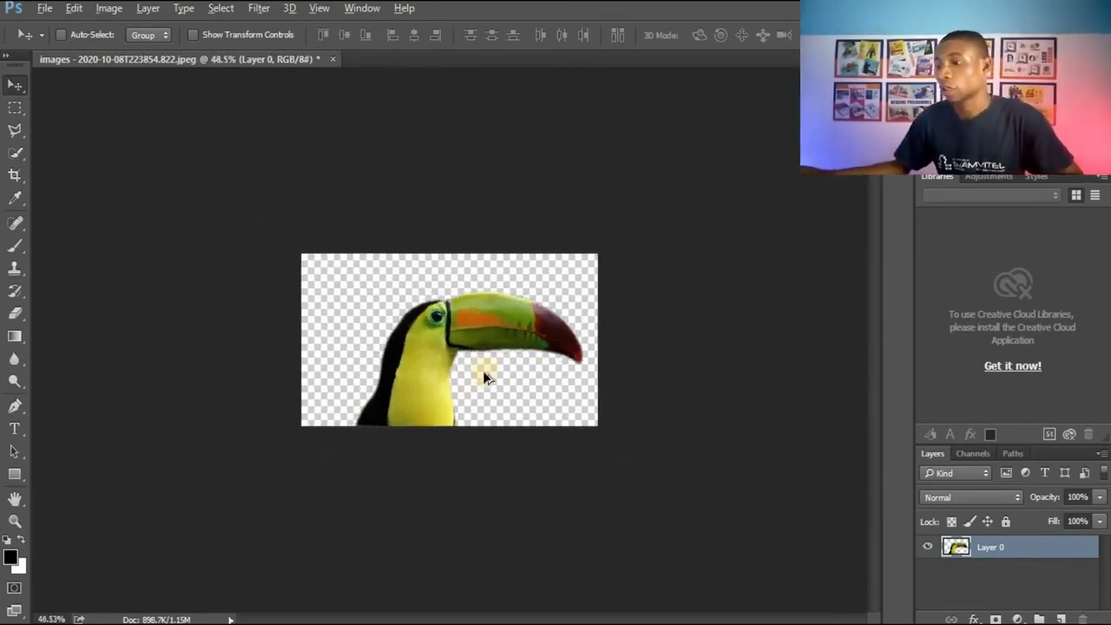
scroll(483, 370, up, 3)
scroll(483, 367, down, 3)
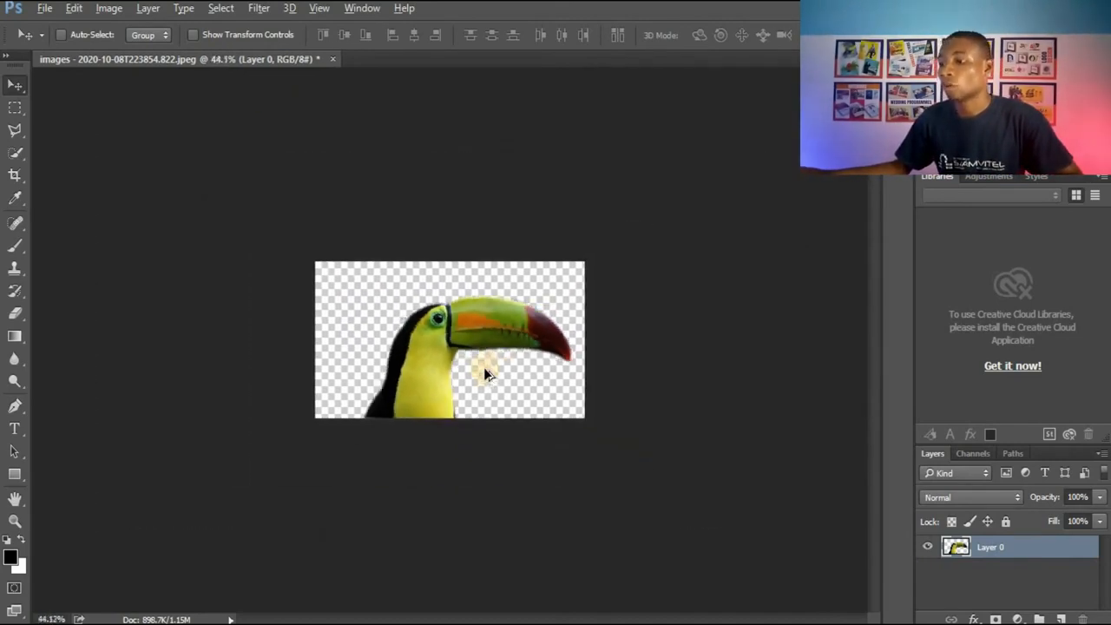